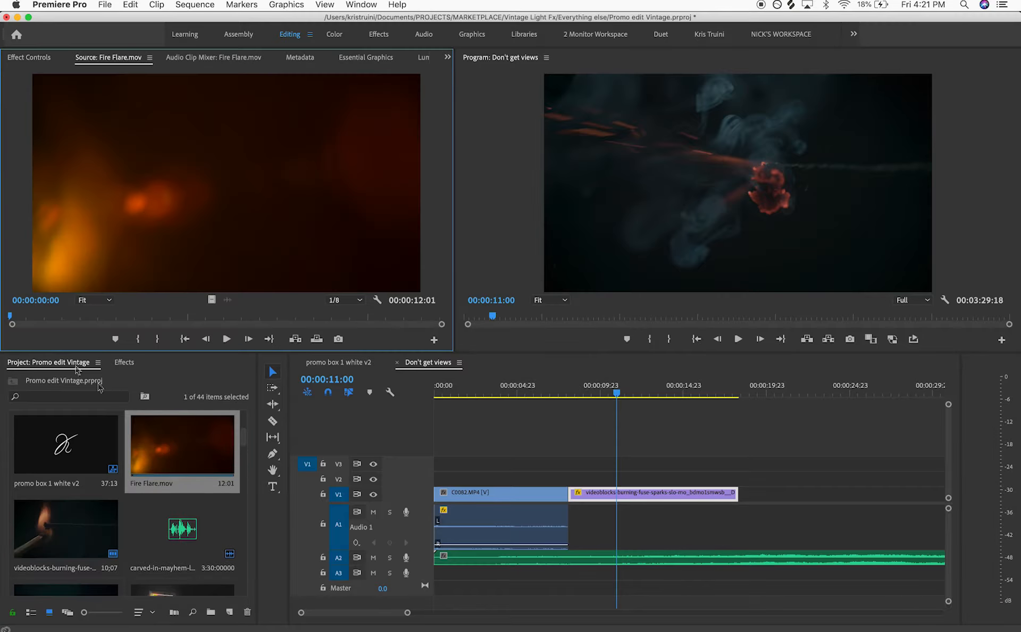
Mark an in and out range on Fire Flare.mov and place it on track V2 above the fuse clip at the playhead
left_click_drag(47, 314, 28, 327)
key("i")
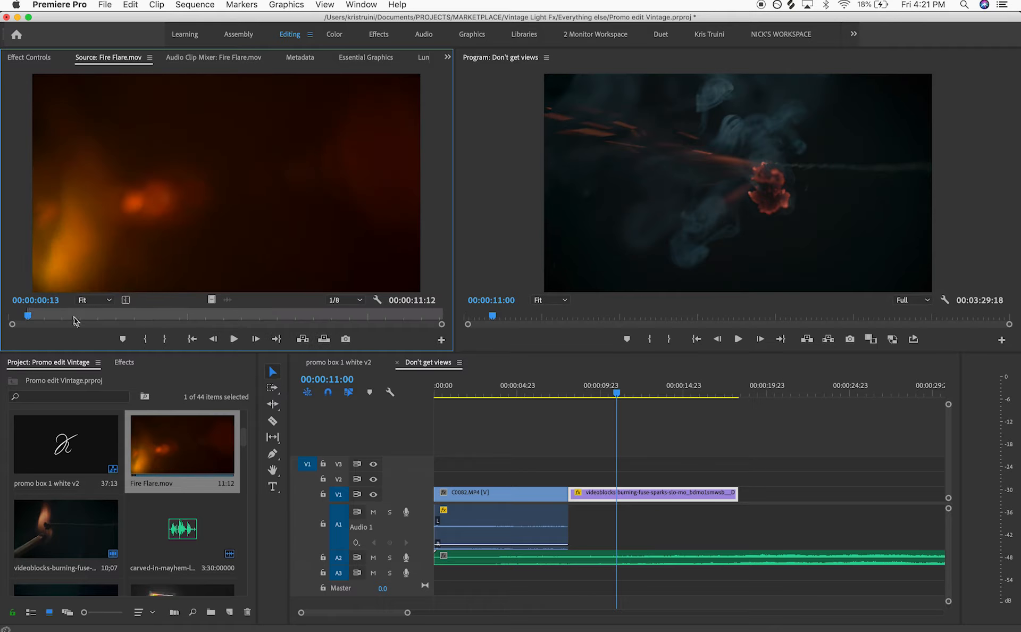
left_click(289, 316)
key("o")
left_click_drag(209, 299, 571, 475)
left_click(642, 485)
Set the Fire Flare clip's blend mode to Screen
left_click(28, 57)
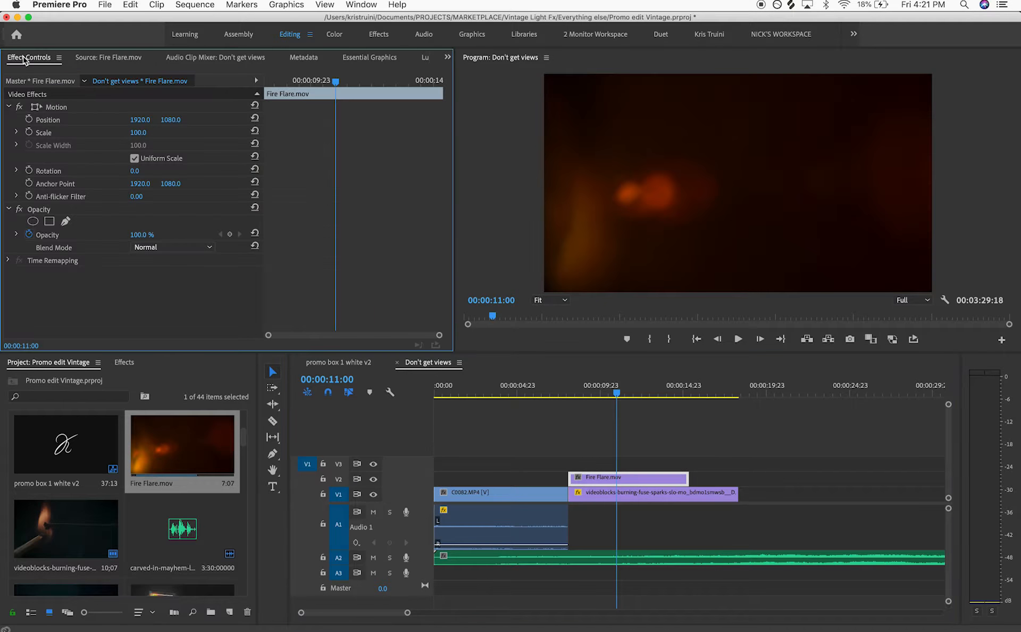
left_click(159, 249)
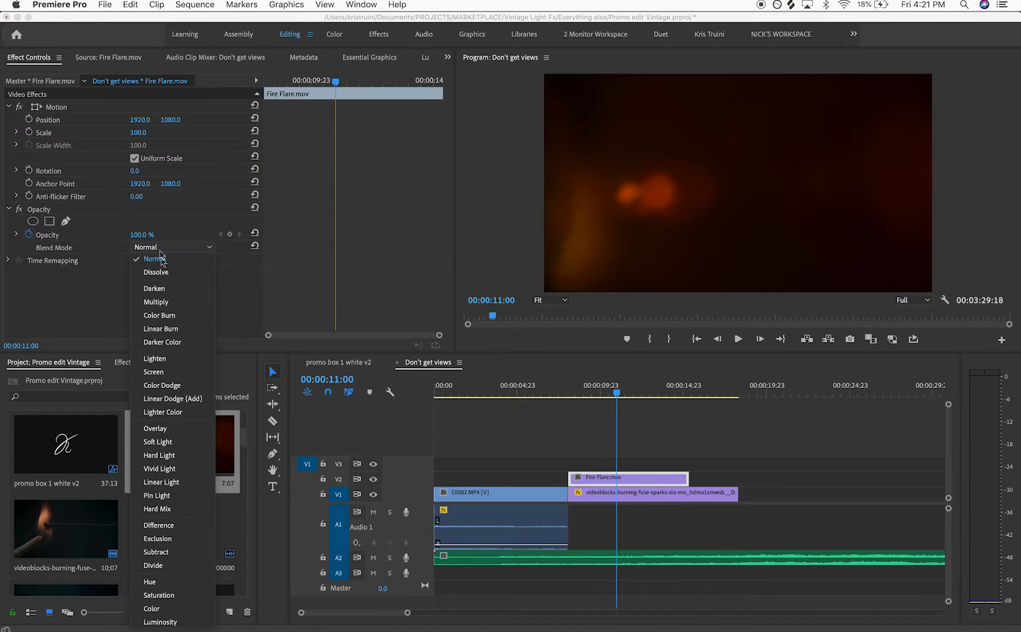
left_click(176, 374)
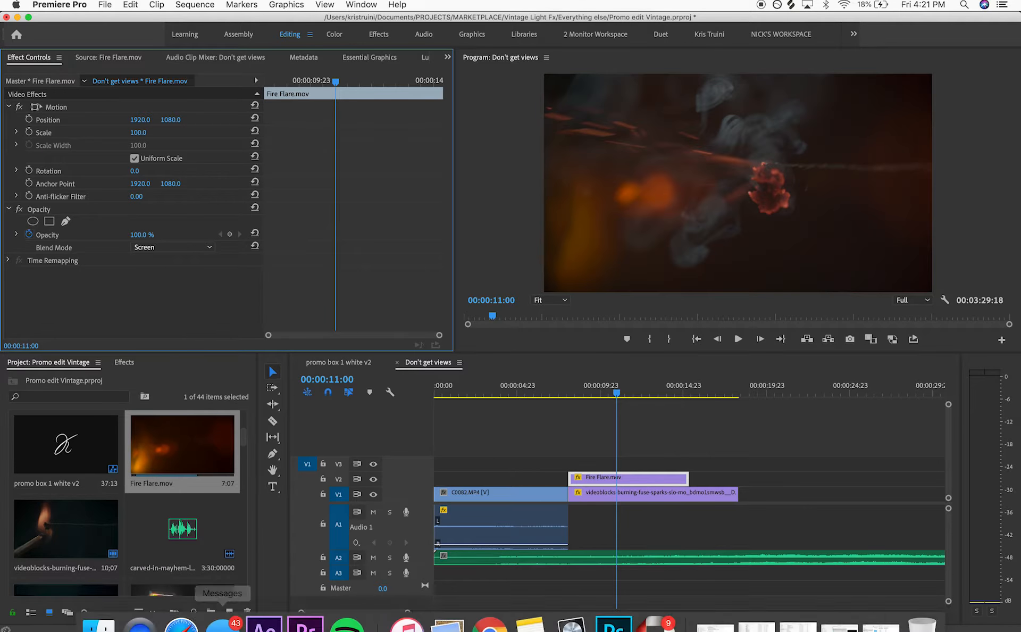
Import Edge Fire Light.mov from the 04 - Vfx Elements folder in Finder into the project
left_click(95, 611)
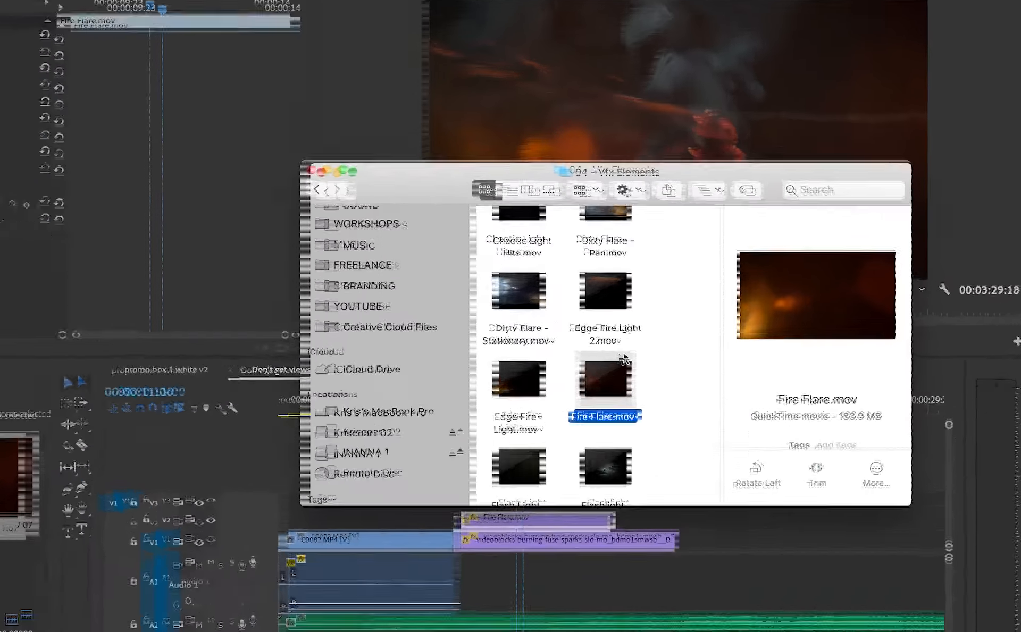
scroll(623, 360, "down", 5)
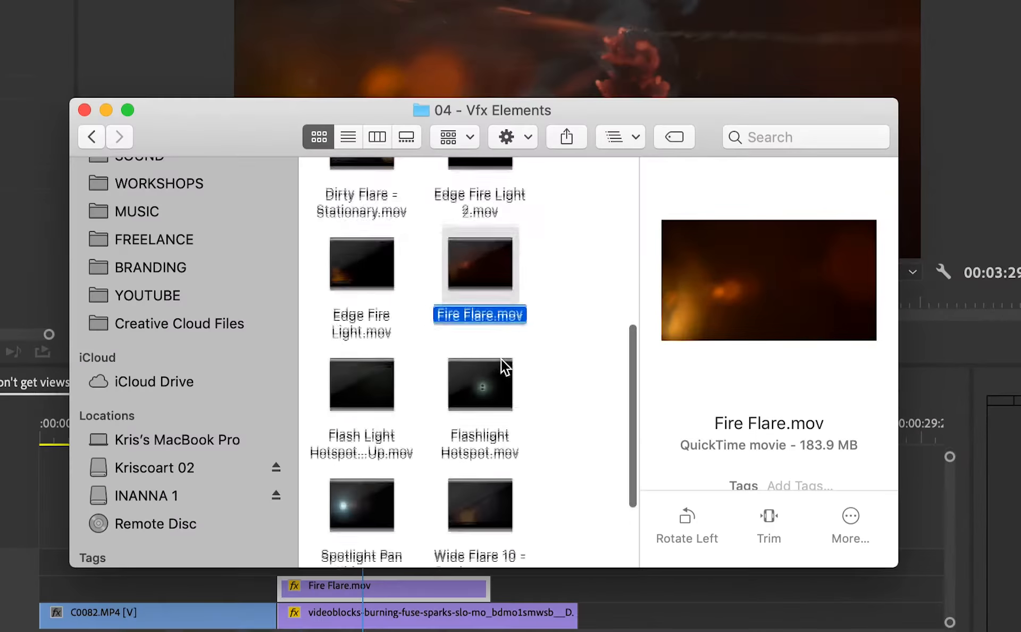
scroll(618, 352, "up", 4)
scroll(502, 362, "up", 3)
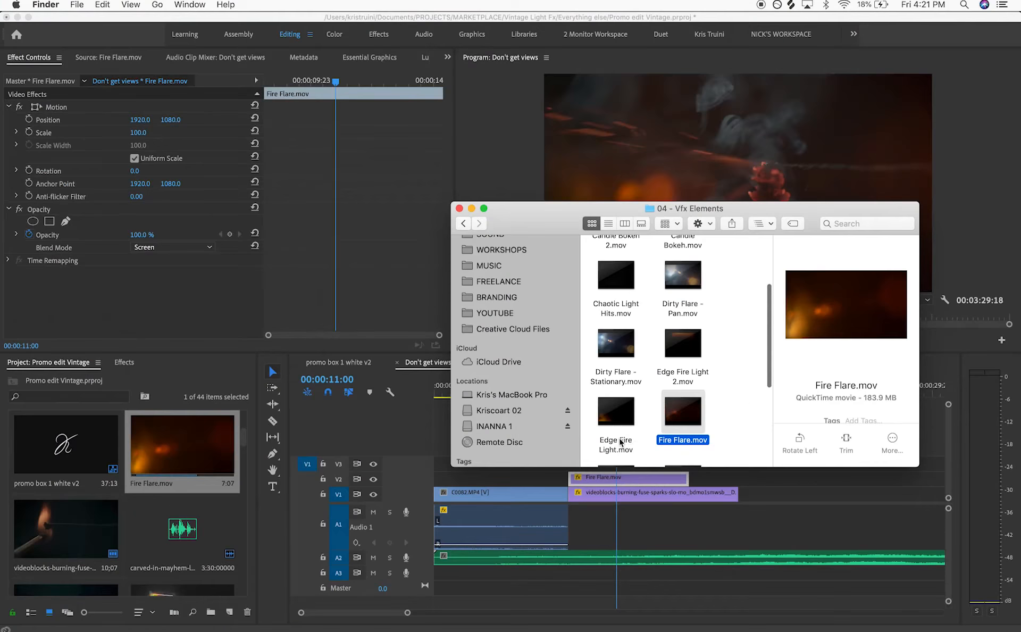
left_click(449, 516)
left_click_drag(538, 453, 137, 458)
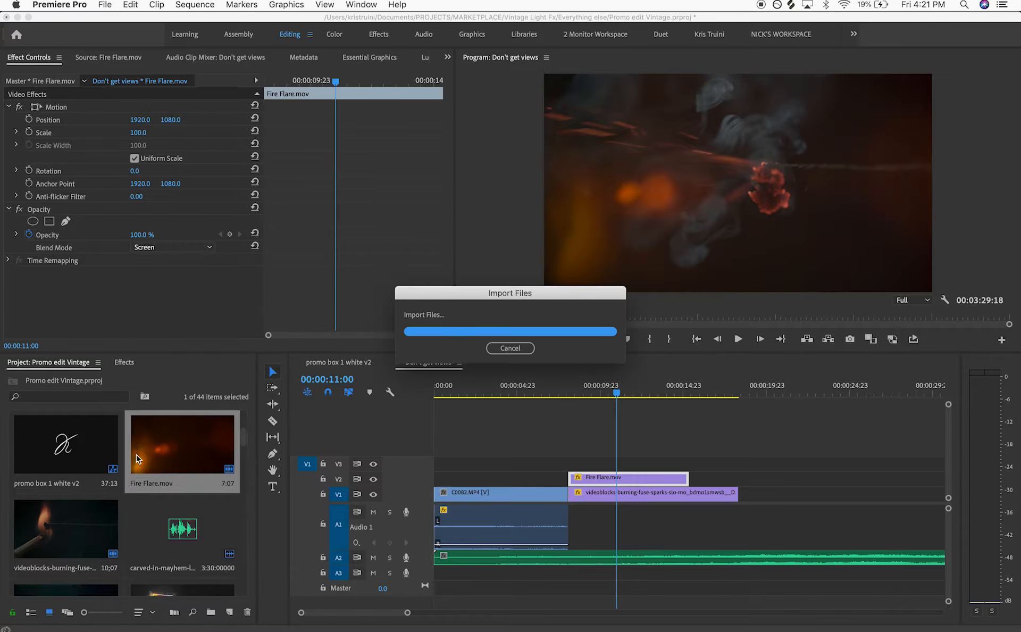
Place Edge Fire Light.mov on track V3 above the flare and set its blend mode to Screen
double_click(146, 426)
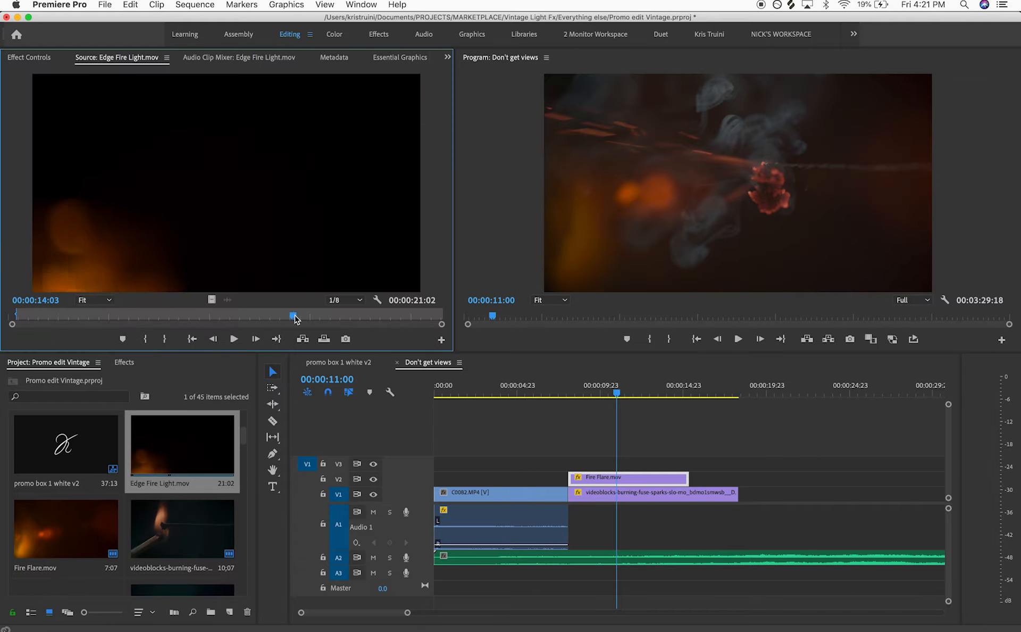
left_click_drag(559, 442, 616, 468)
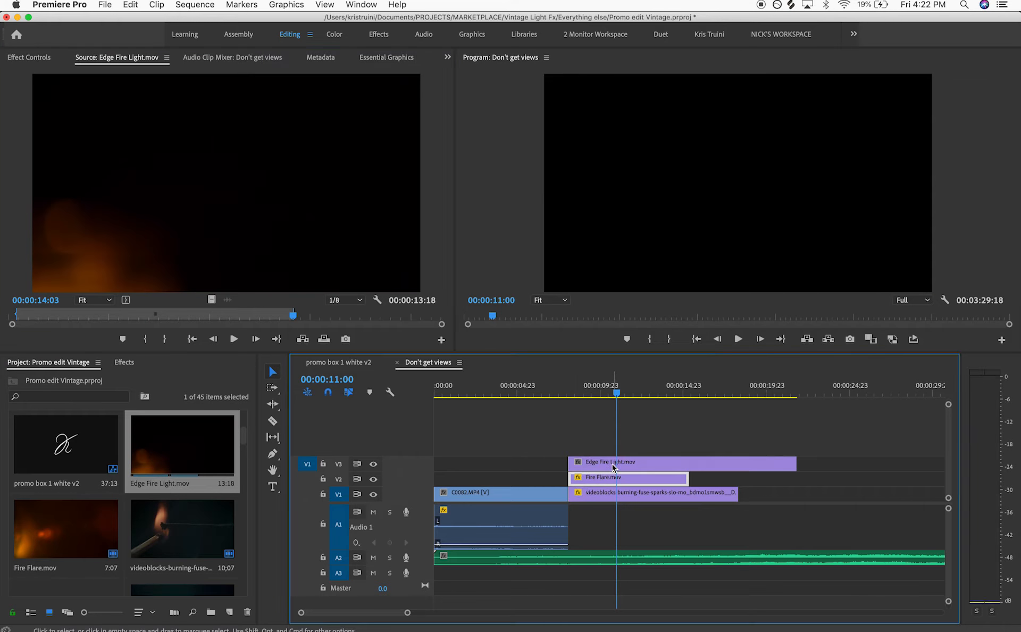
left_click(30, 58)
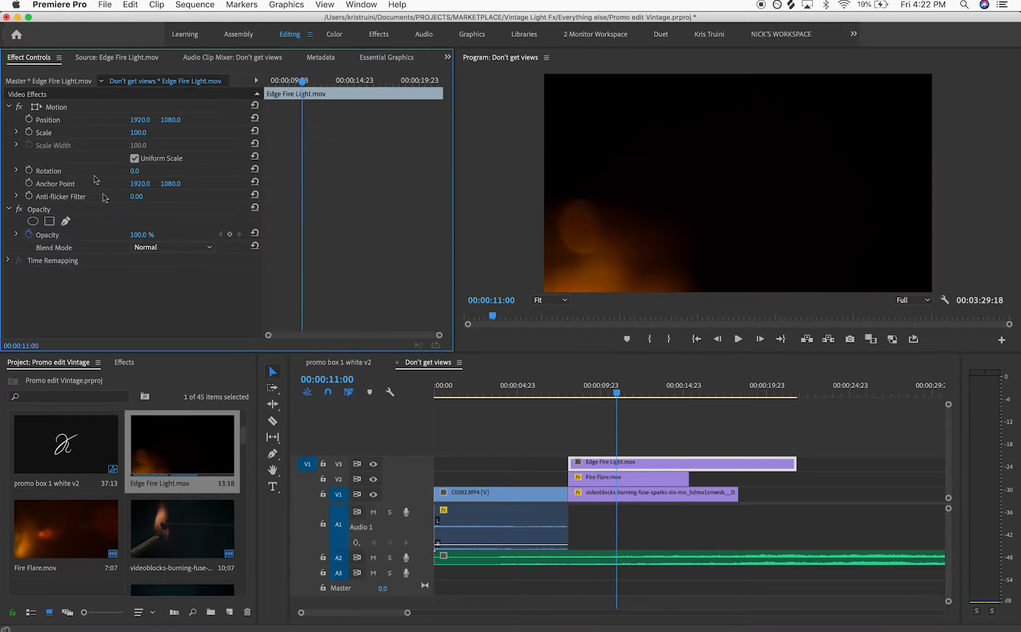
left_click(150, 250)
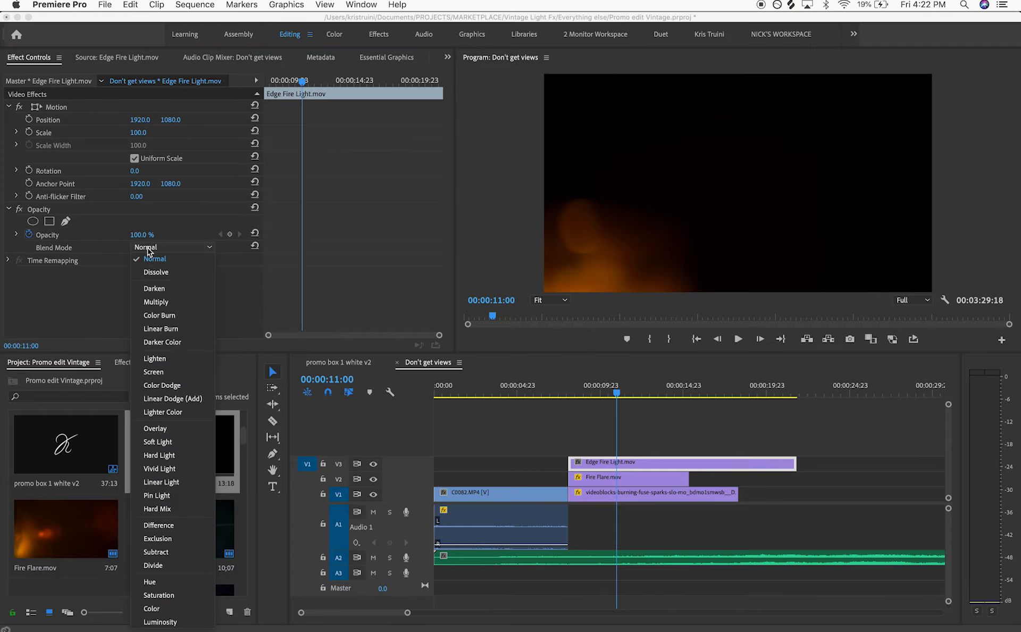
left_click(171, 372)
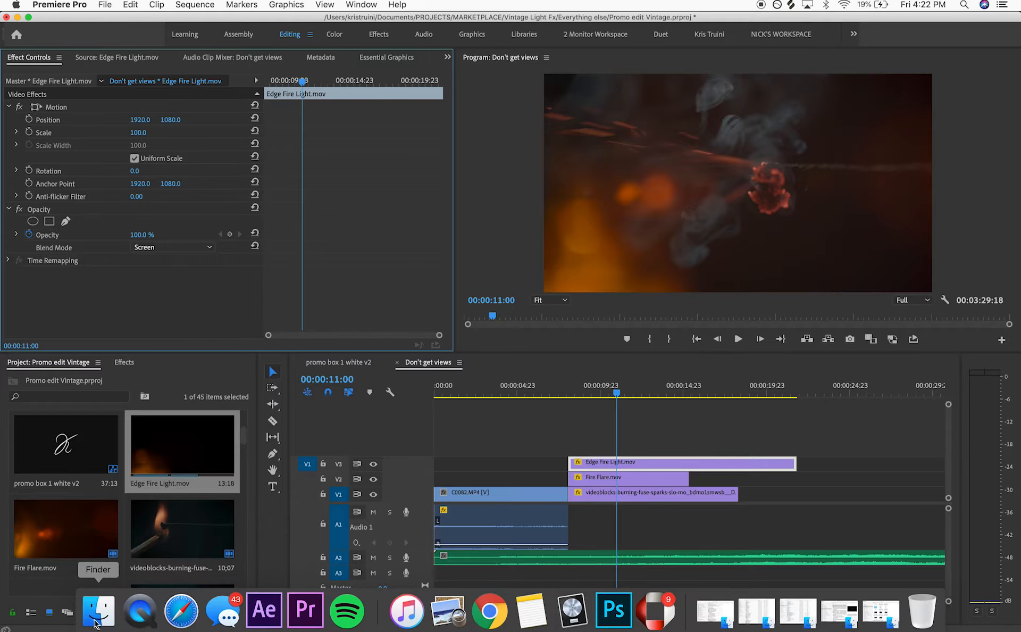
Browse and preview the clips in the 04 - Vfx Elements folder in Finder
left_click(99, 622)
scroll(676, 396, "down", 2)
scroll(675, 396, "up", 2)
scroll(674, 396, "up", 2)
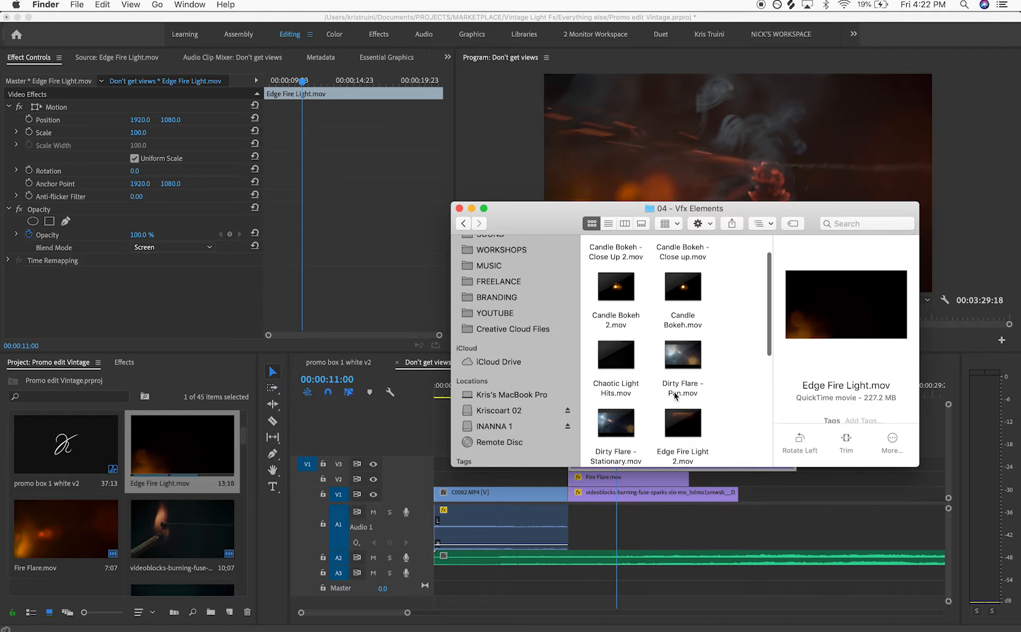
left_click(615, 395)
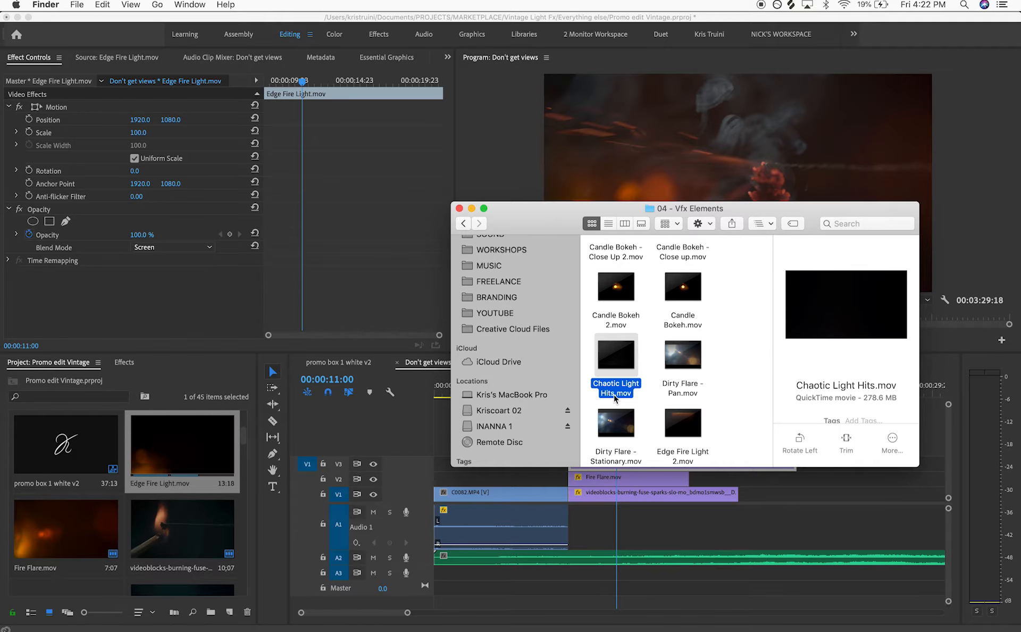
key("space")
key("space")
key("Up")
key("Up")
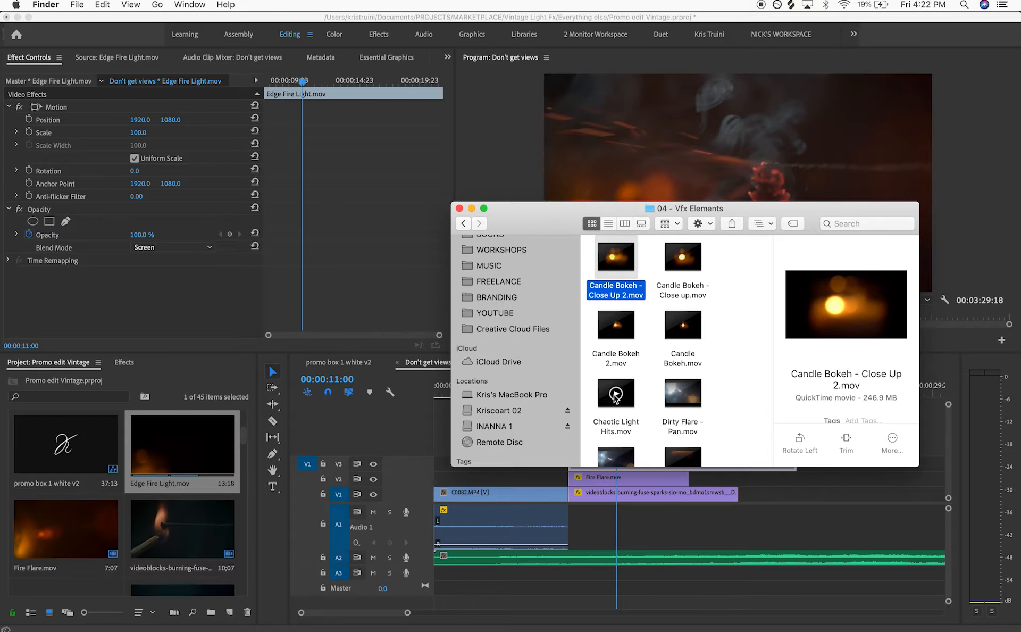
key("Down")
key("Down")
key("Down")
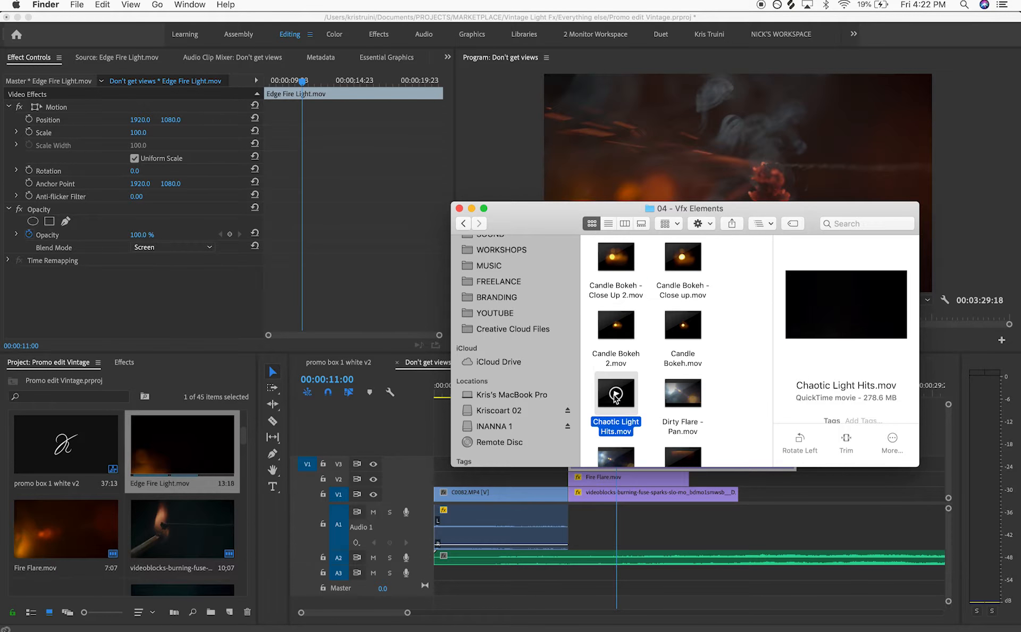
key("Down")
key("Down")
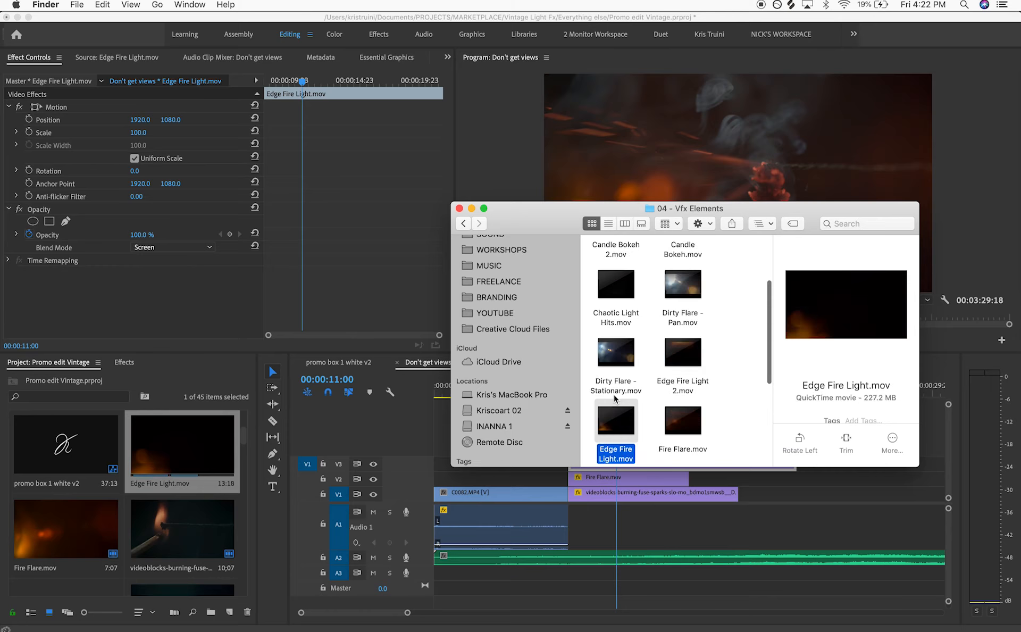
key("Down")
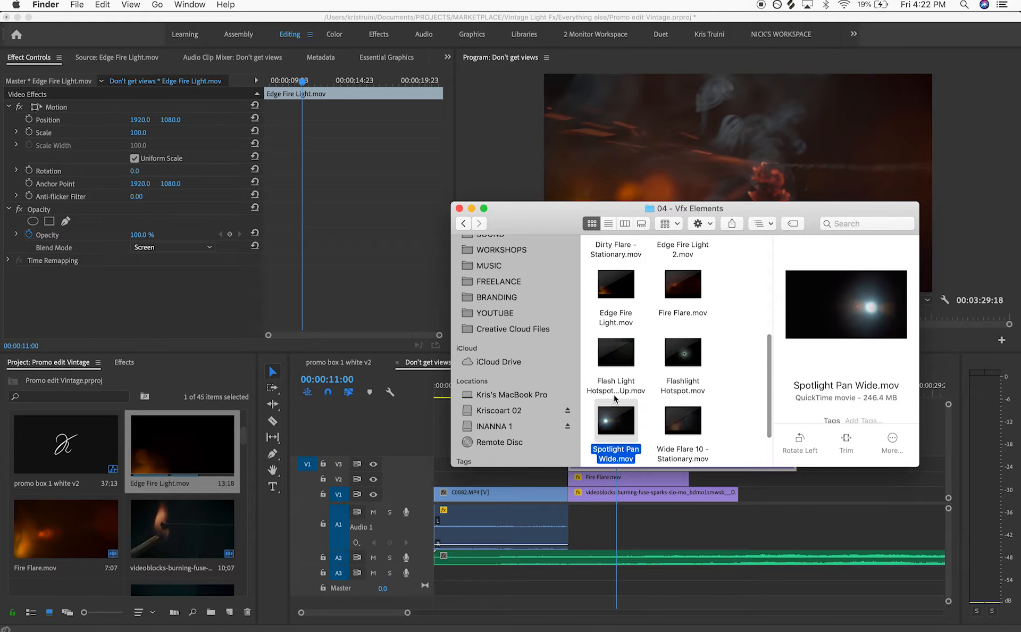
key("Down")
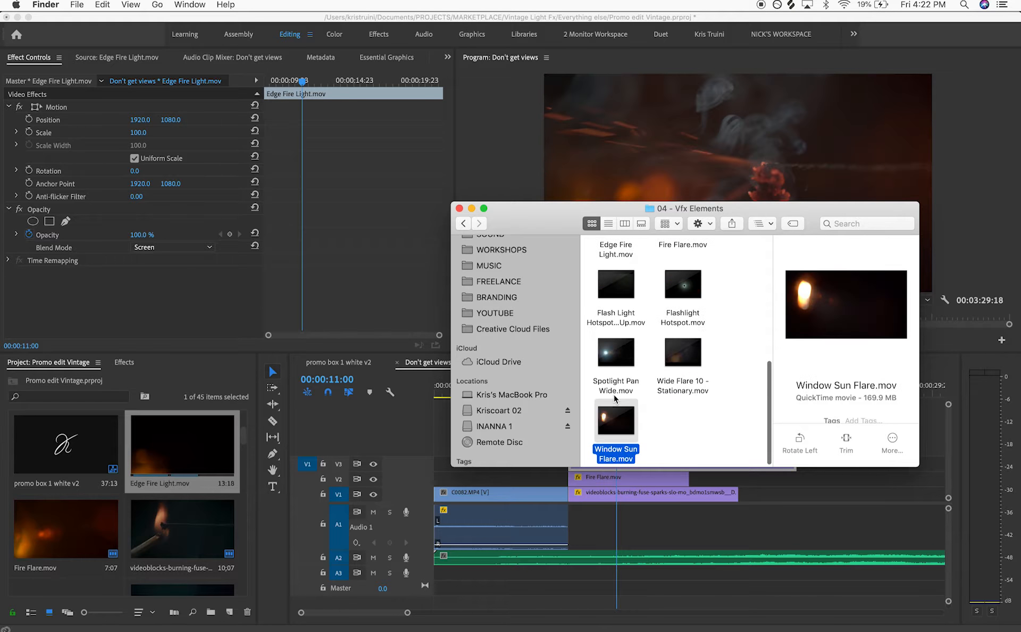
Open the 02 - Tight Flares folder and browse its flare clips
left_click(464, 224)
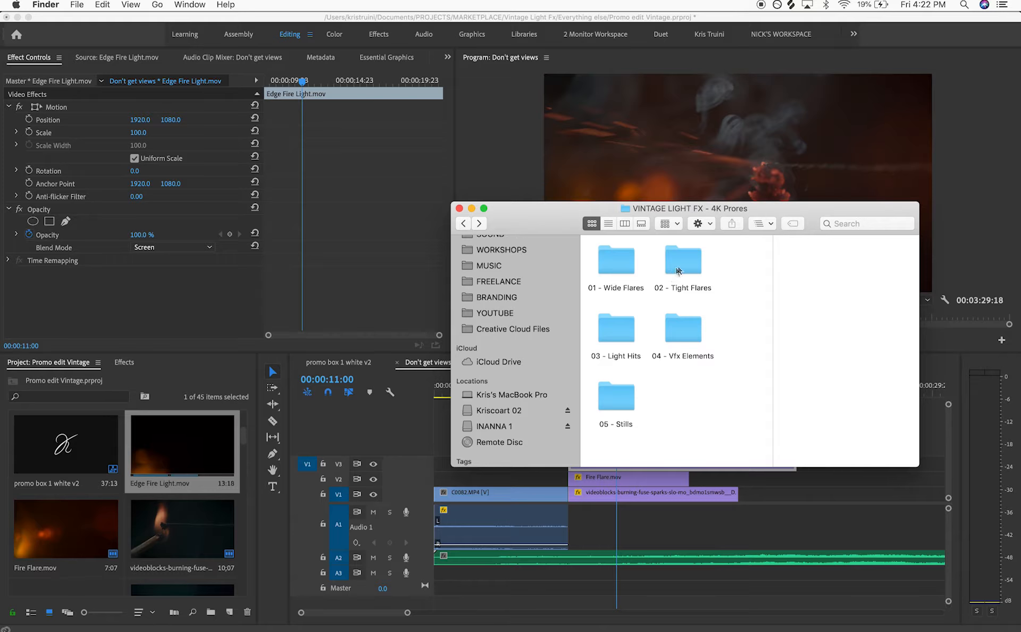
double_click(685, 265)
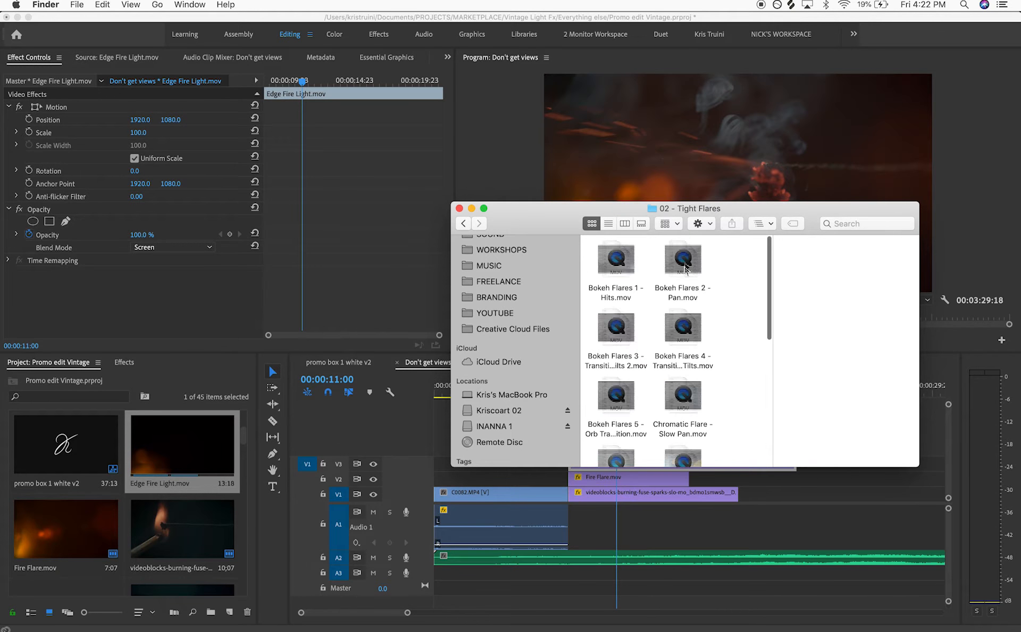
scroll(680, 333, "down", 5)
scroll(681, 332, "down", 1)
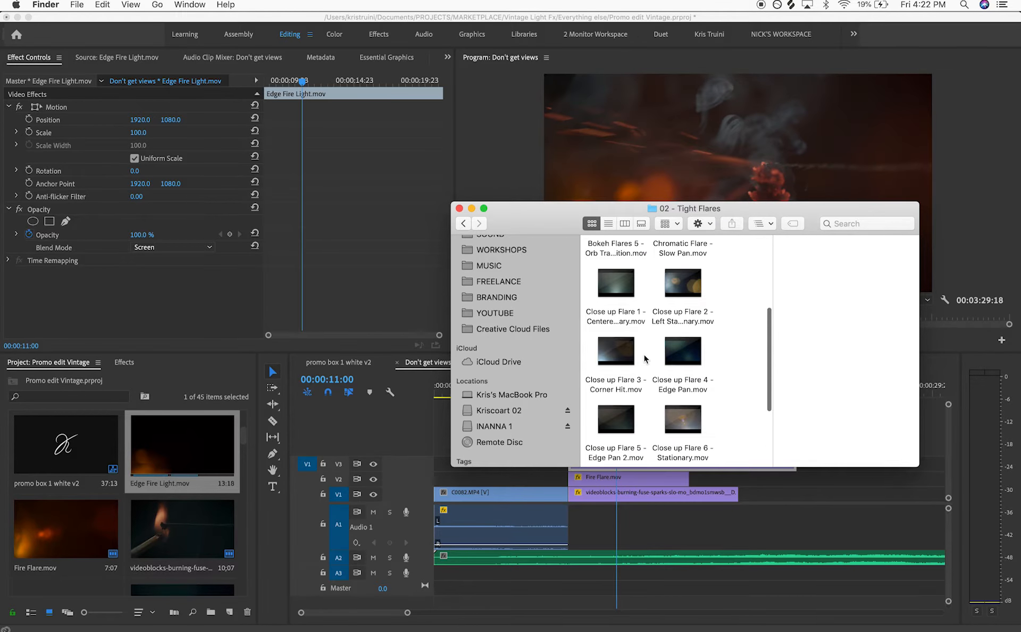
scroll(648, 399, "down", 6)
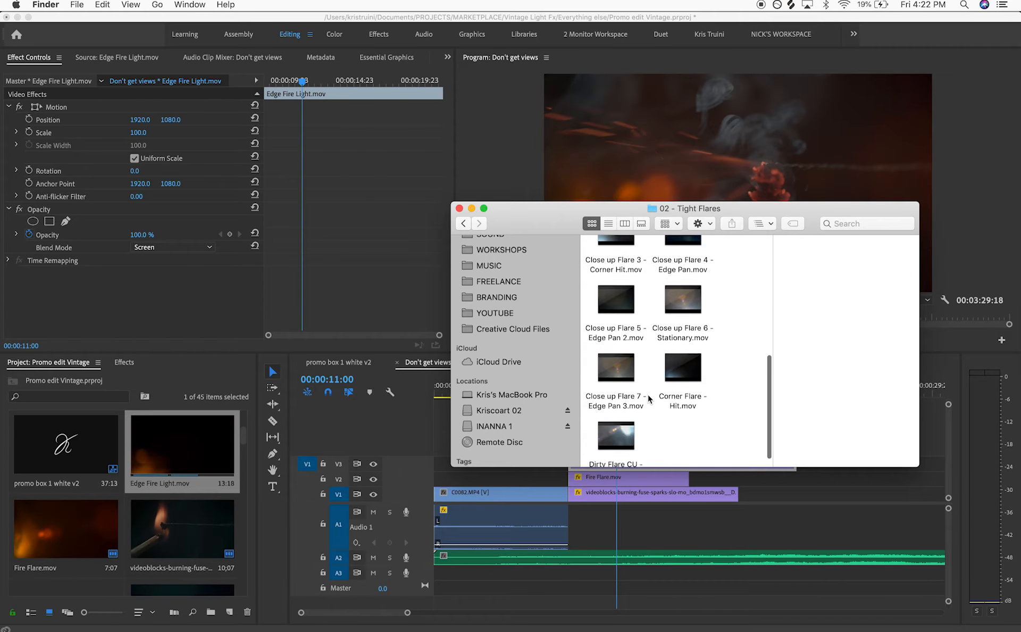
scroll(656, 420, "down", 1)
scroll(655, 420, "up", 7)
scroll(655, 420, "up", 3)
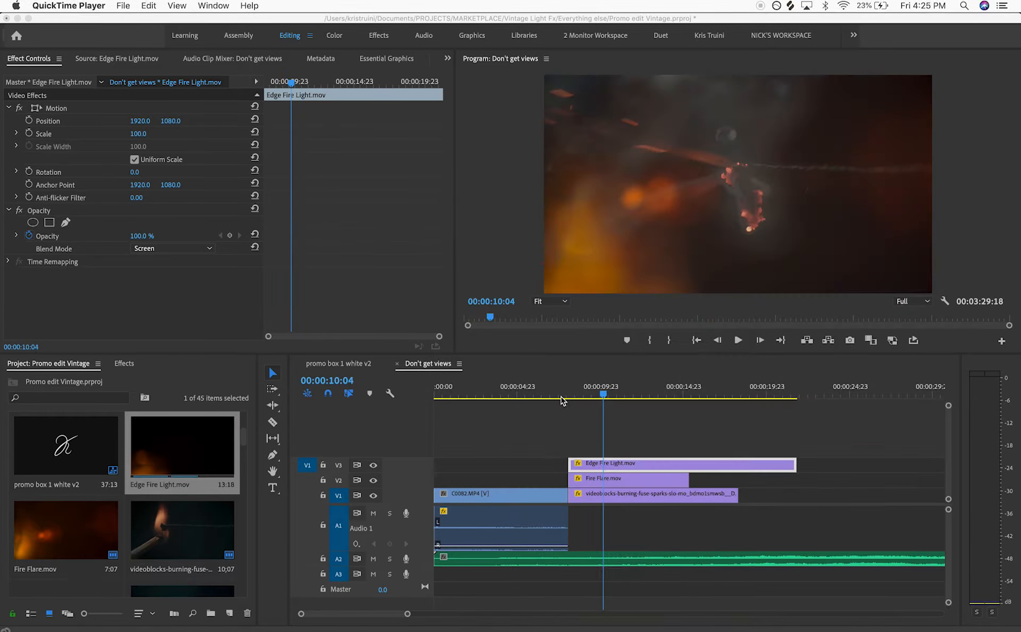
Play back the composited fuse section from just before the flares
left_click_drag(595, 392, 586, 394)
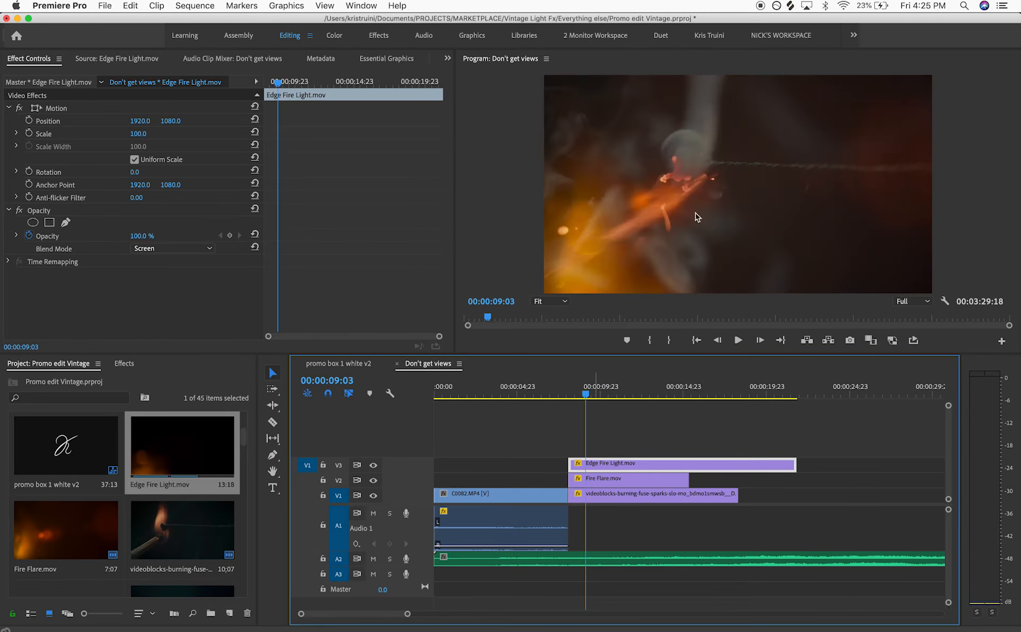
key("space")
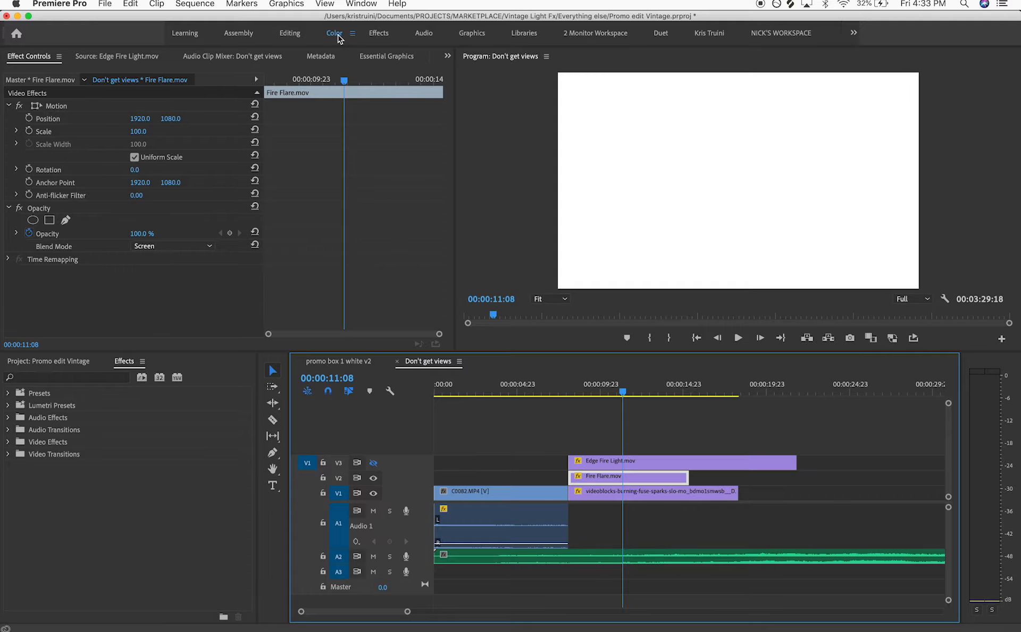
In the Color workspace, set the Fire Flare clip's Lumetri Basic Correction tint to 39.1
left_click(335, 33)
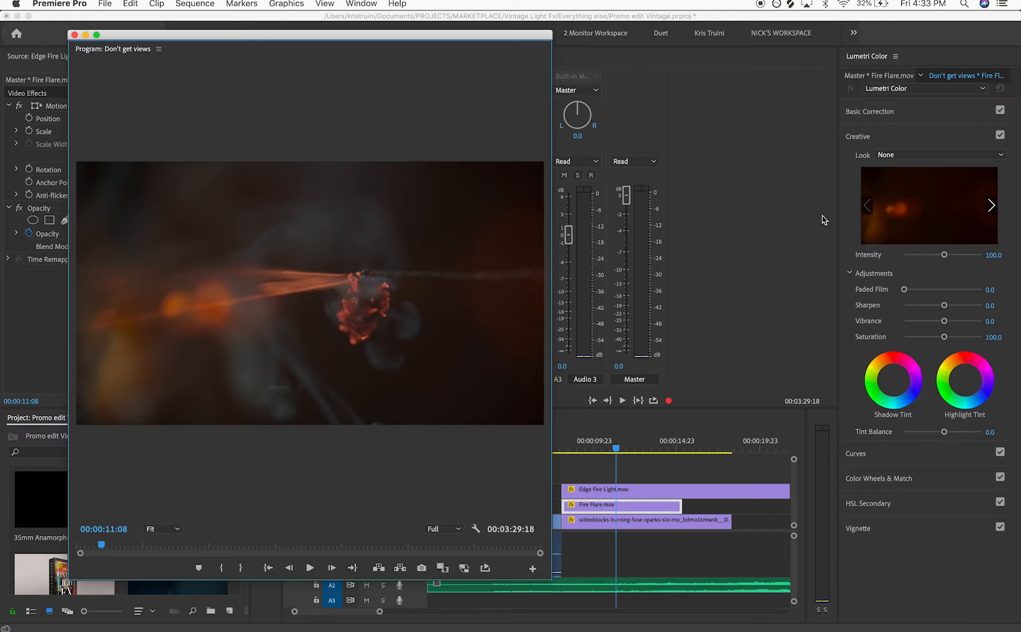
left_click(892, 114)
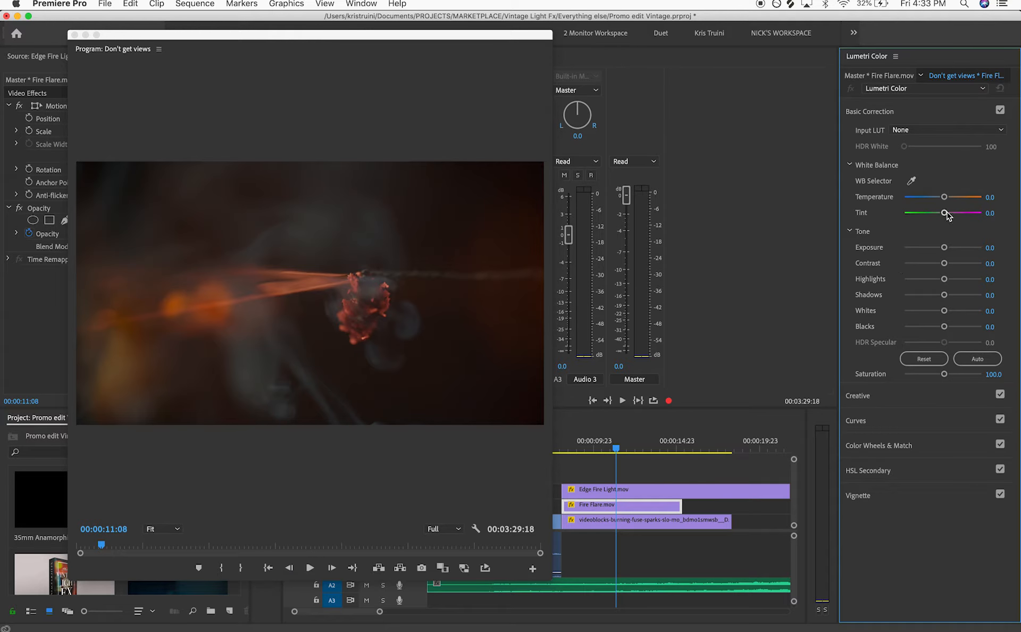
left_click_drag(947, 215, 958, 216)
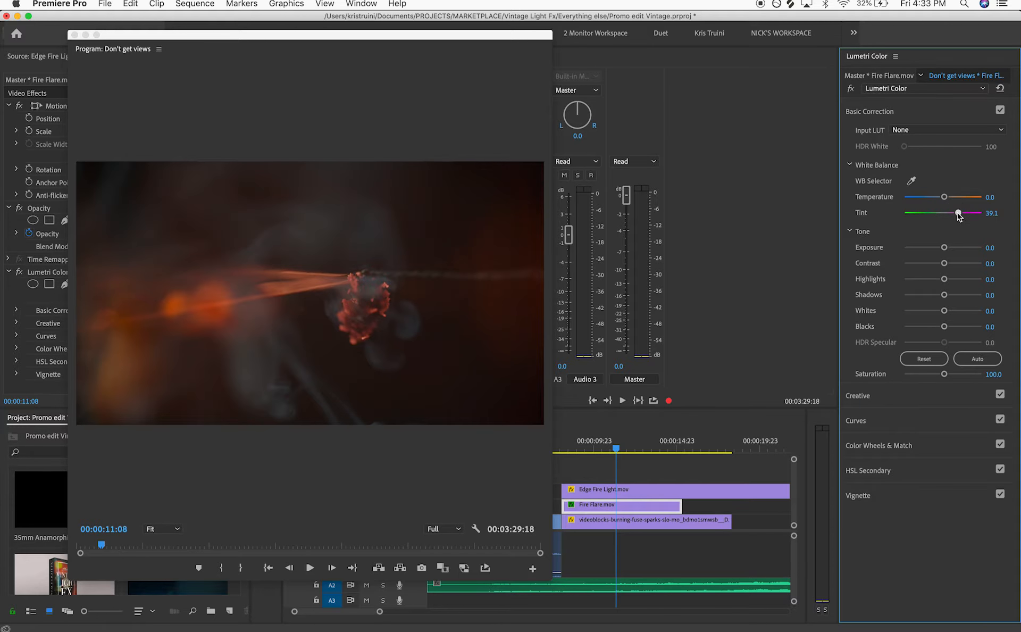
Dock the floating Program monitor back into the workspace layout
left_click_drag(182, 38, 537, 128)
left_click_drag(444, 139, 437, 61)
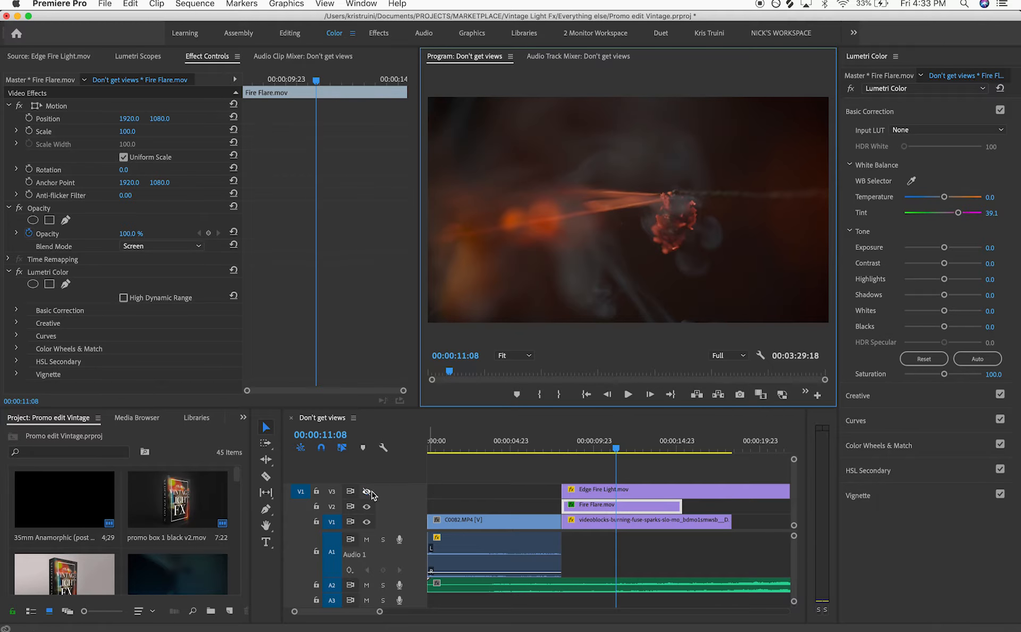
Split Edge Fire Light.mov at the playhead, delete the excess and trim its end to match the fuse clip
mouse_move(615, 448)
left_mouse_down()
mouse_move(658, 446)
mouse_move(569, 456)
mouse_move(633, 460)
left_mouse_up()
key("c")
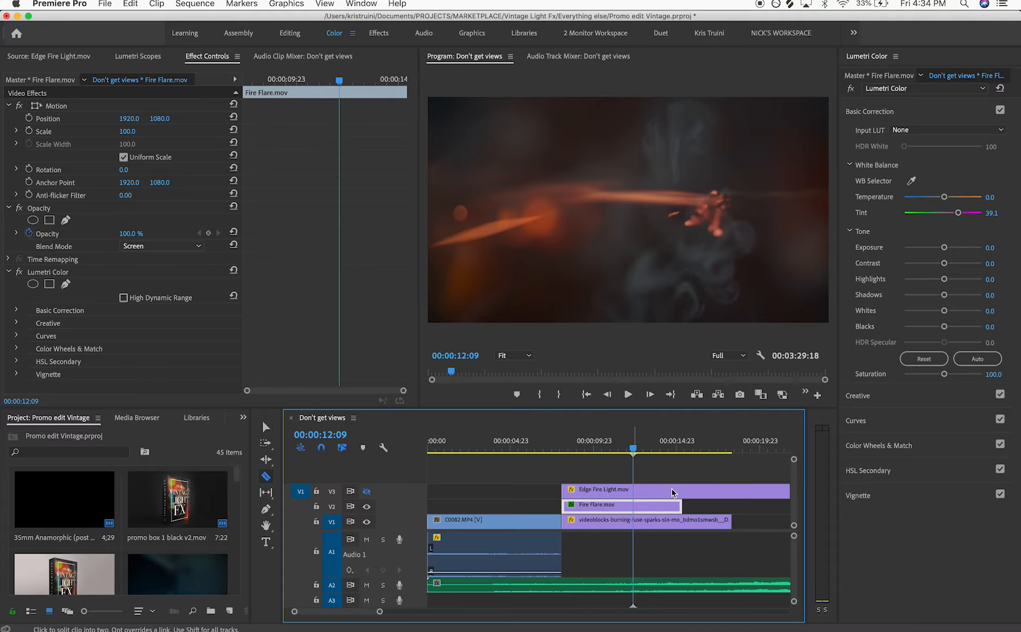
left_click(634, 492)
key("v")
left_click(655, 494)
key("Delete")
left_click_drag(627, 488, 628, 489)
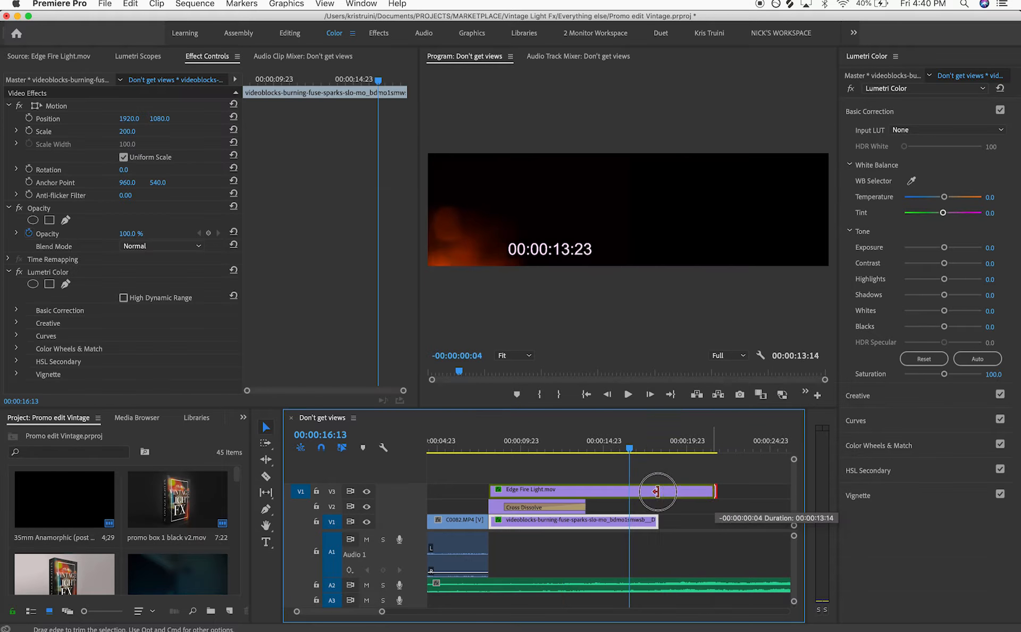
left_click_drag(654, 490, 658, 490)
Nest the fuse clip and its two flare overlays into a nested sequence named Fuse
left_click_drag(520, 469, 600, 536)
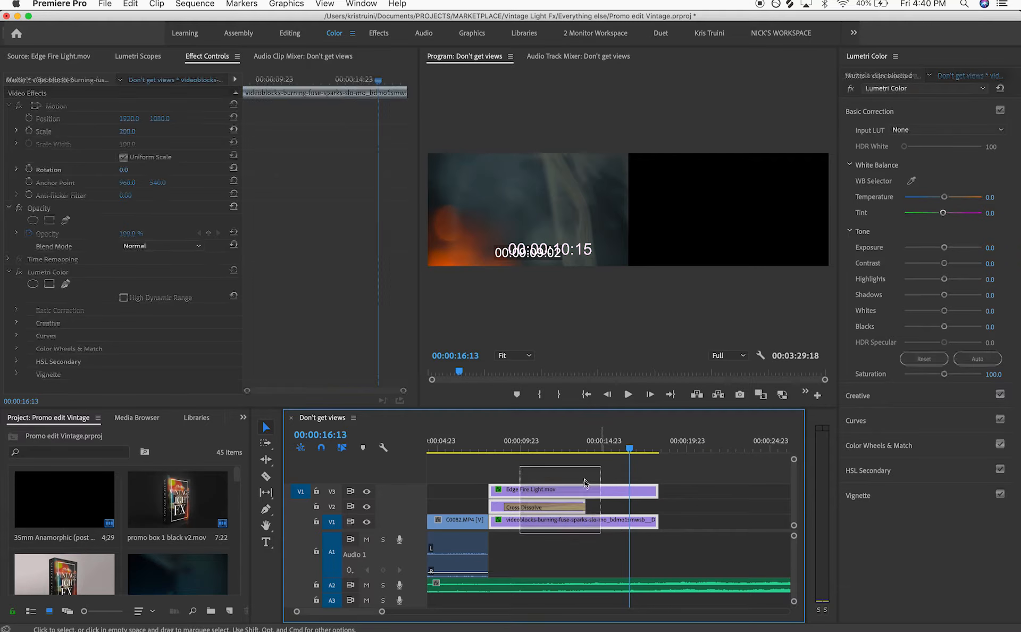
right_click(583, 496)
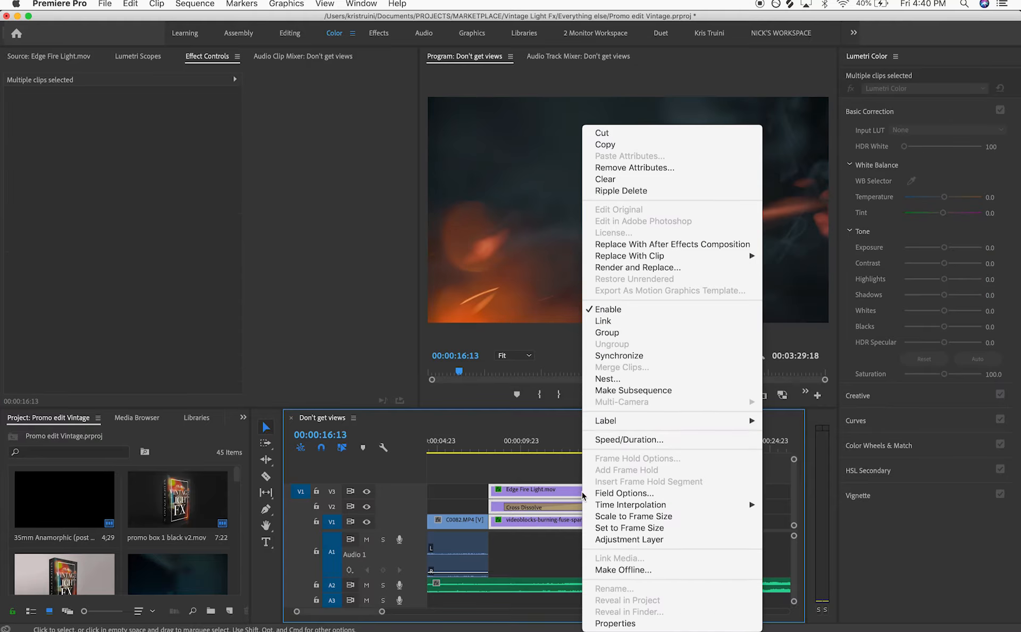
left_click(612, 378)
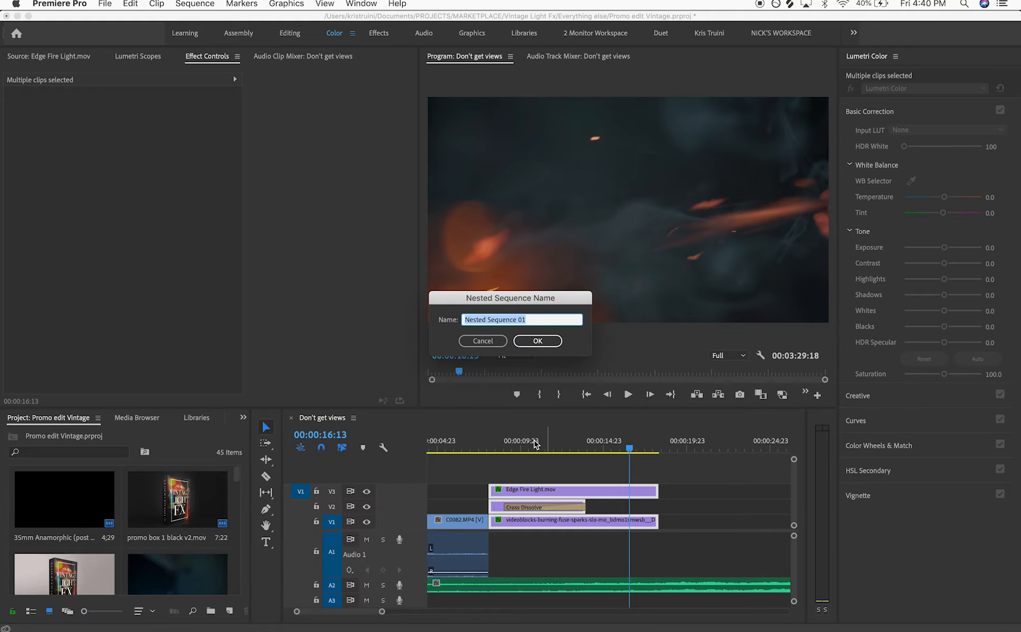
type("Fuse")
key("Return")
left_click(494, 470)
left_click(492, 446)
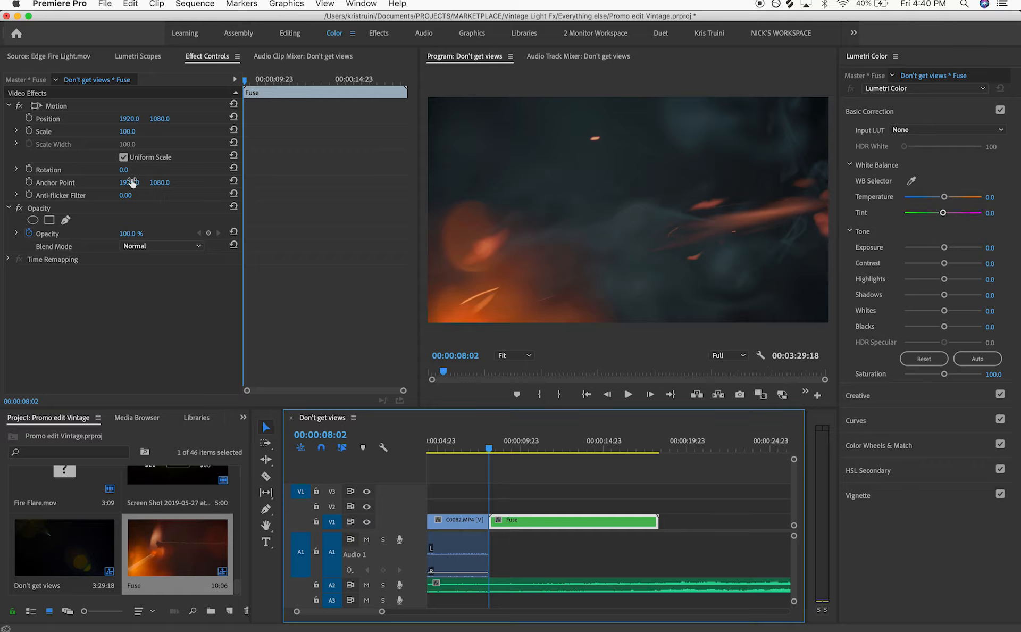
Keyframe the Fuse clip's position and scale at its start, then set scale to 124 and vertical position to 1051 at its end
left_click(28, 131)
left_click(28, 118)
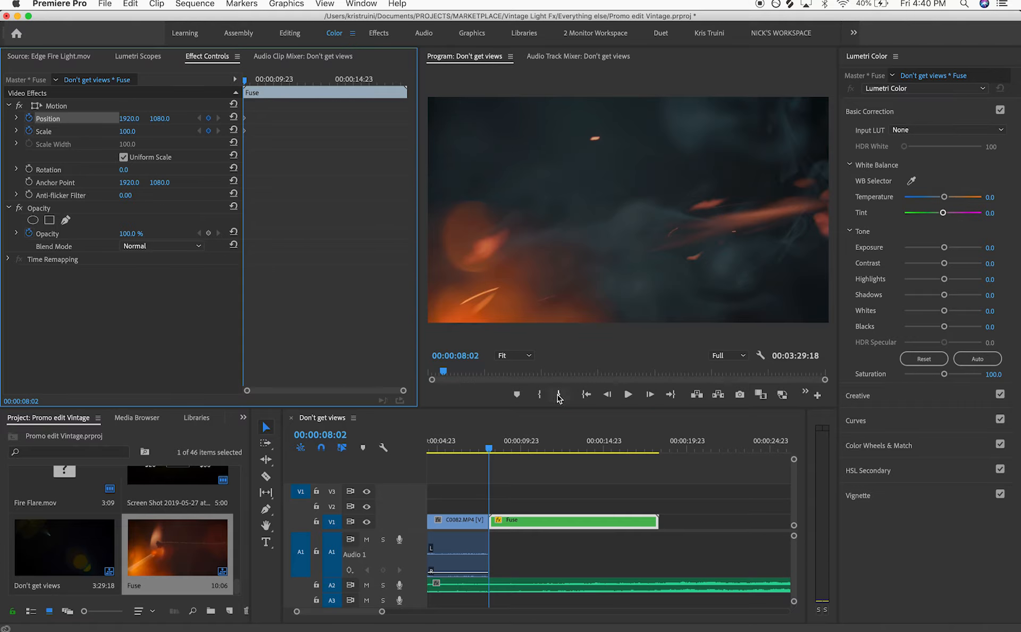
left_click(658, 450)
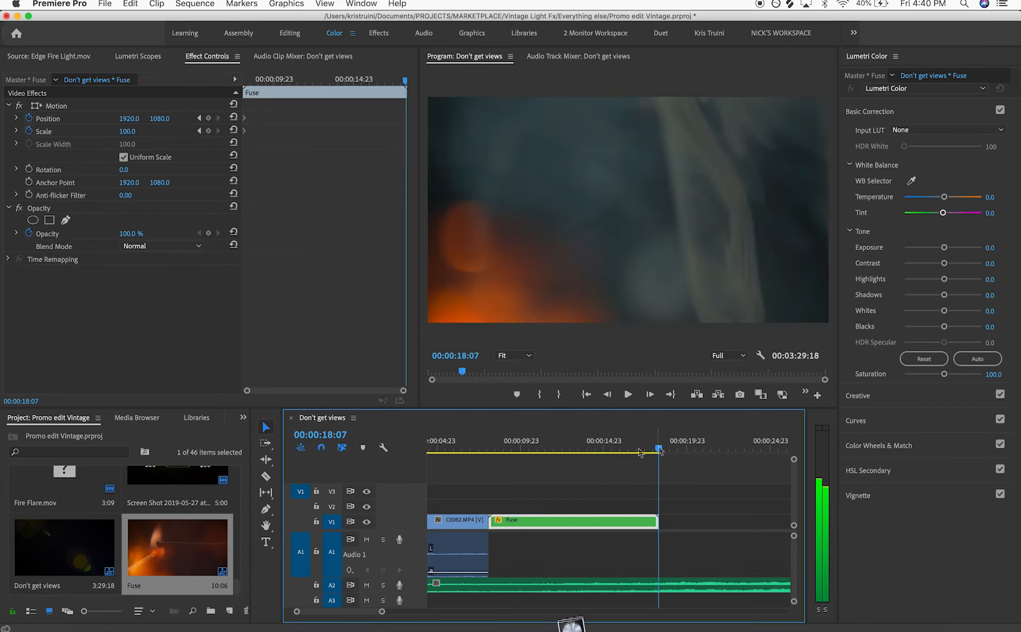
left_click_drag(137, 130, 150, 131)
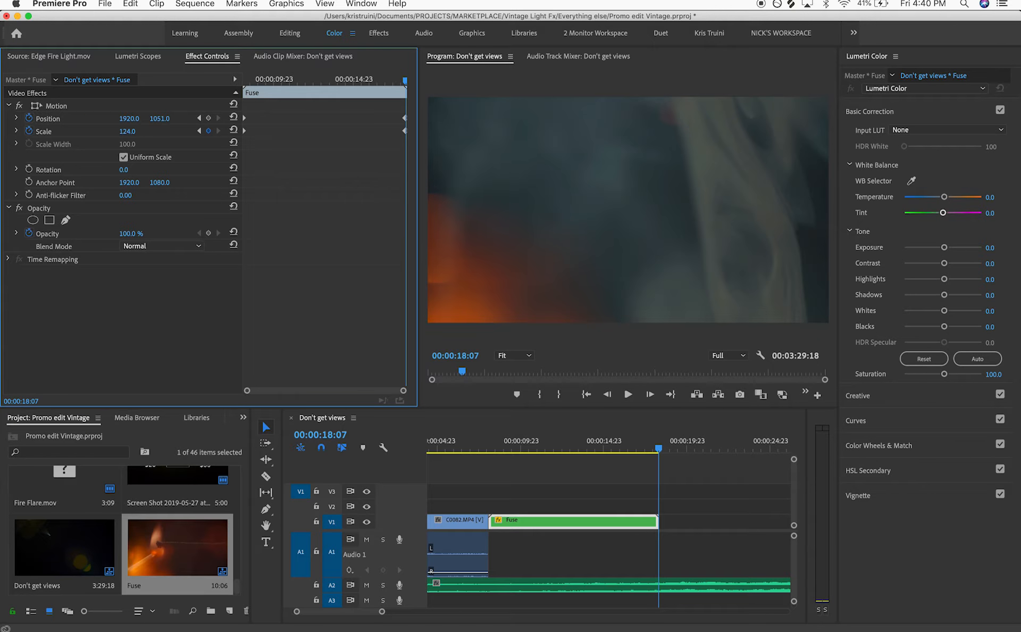
Play back and scrub through the Fuse clip to review the push-in animation
left_click(490, 450)
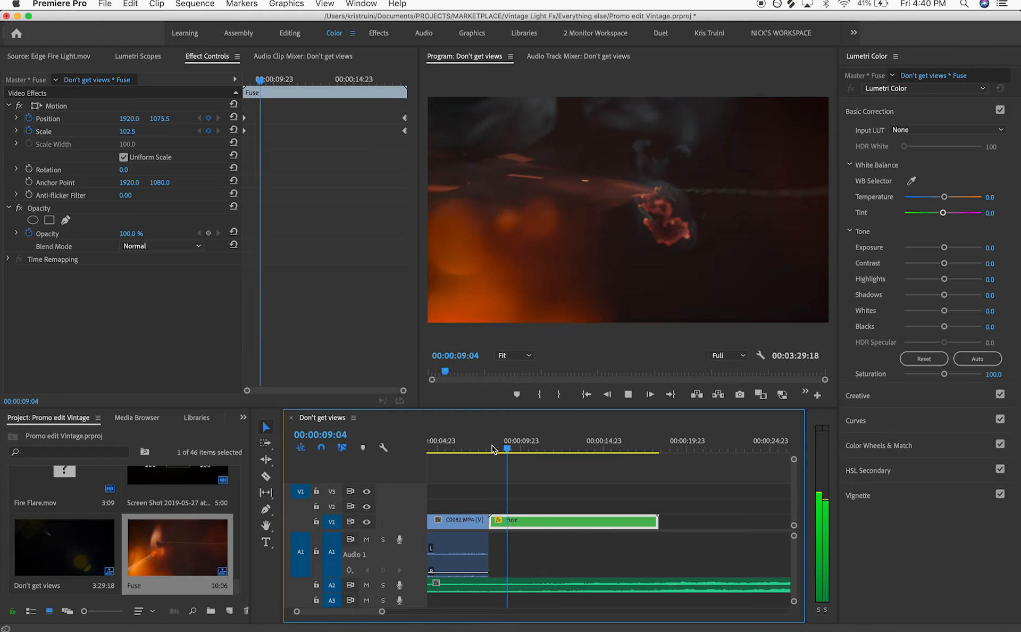
key("space")
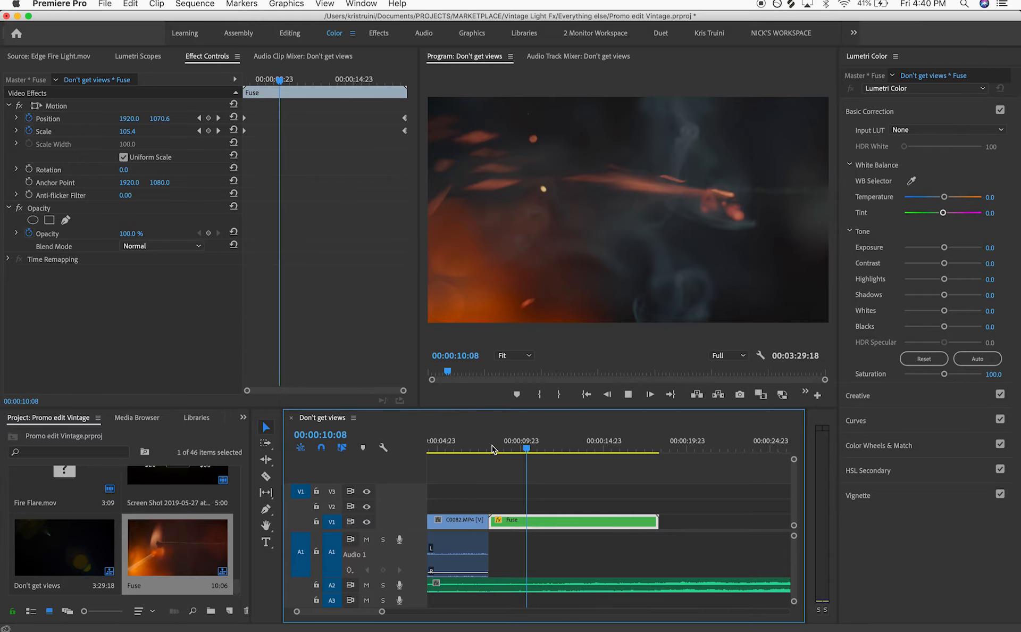
key("space")
left_click_drag(557, 445, 661, 453)
left_click_drag(528, 456, 482, 463)
left_click(488, 520)
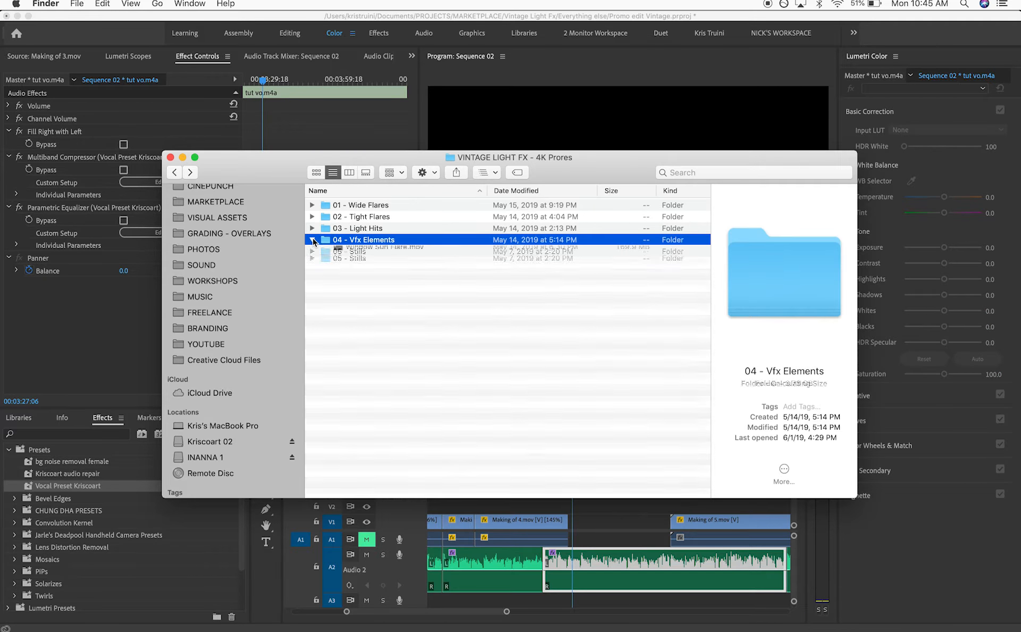
Preview the Fire Flare, Edge Fire Light and Blue Light Hits 11 clips of the Vintage Light FX pack in Quick Look
left_click(356, 355)
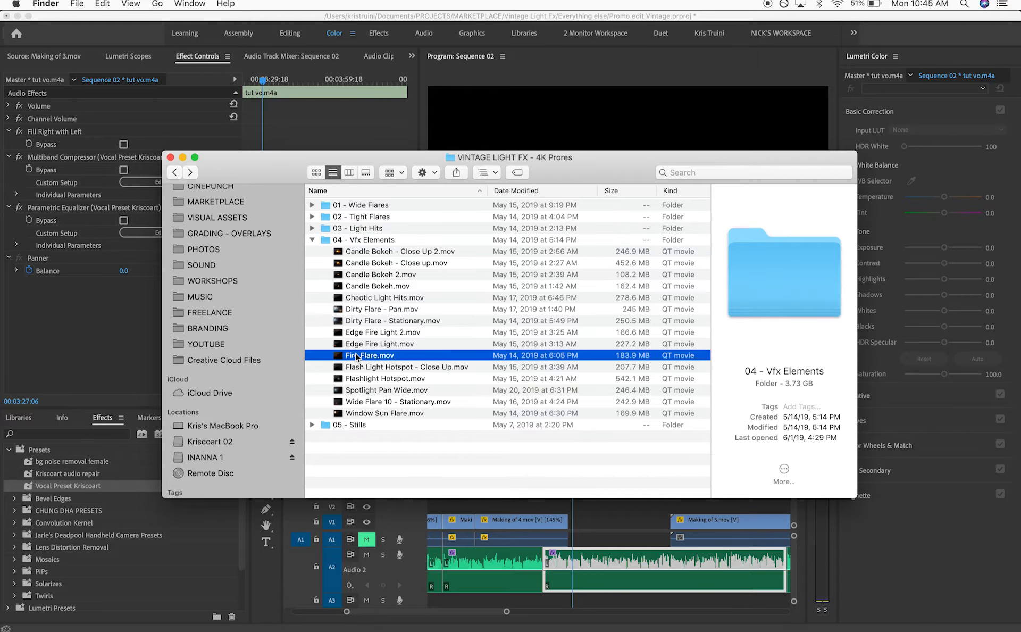
key("space")
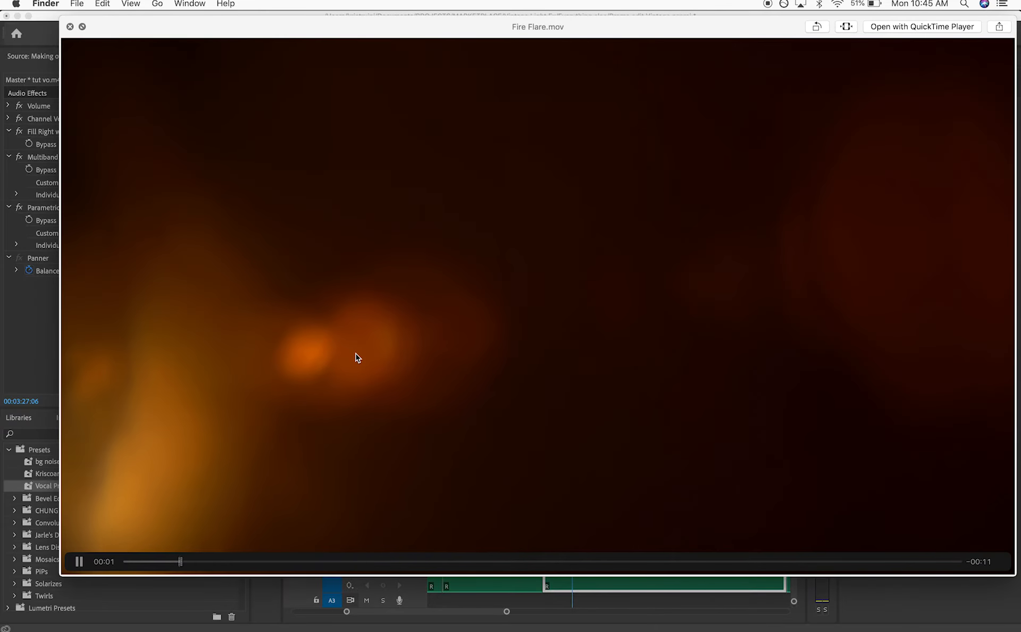
key("Up")
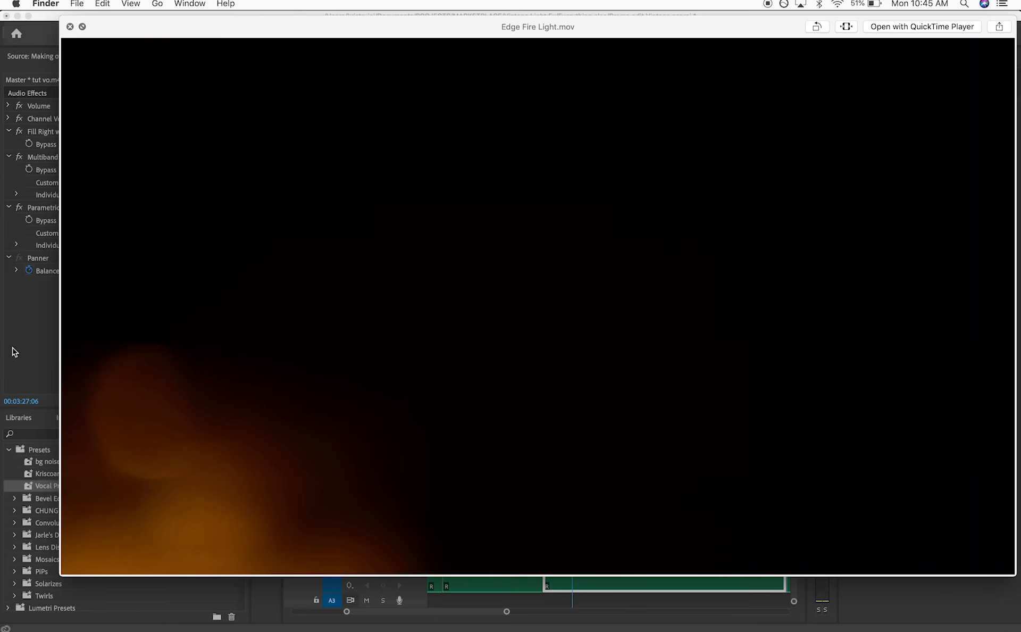
key("space")
left_click(311, 242)
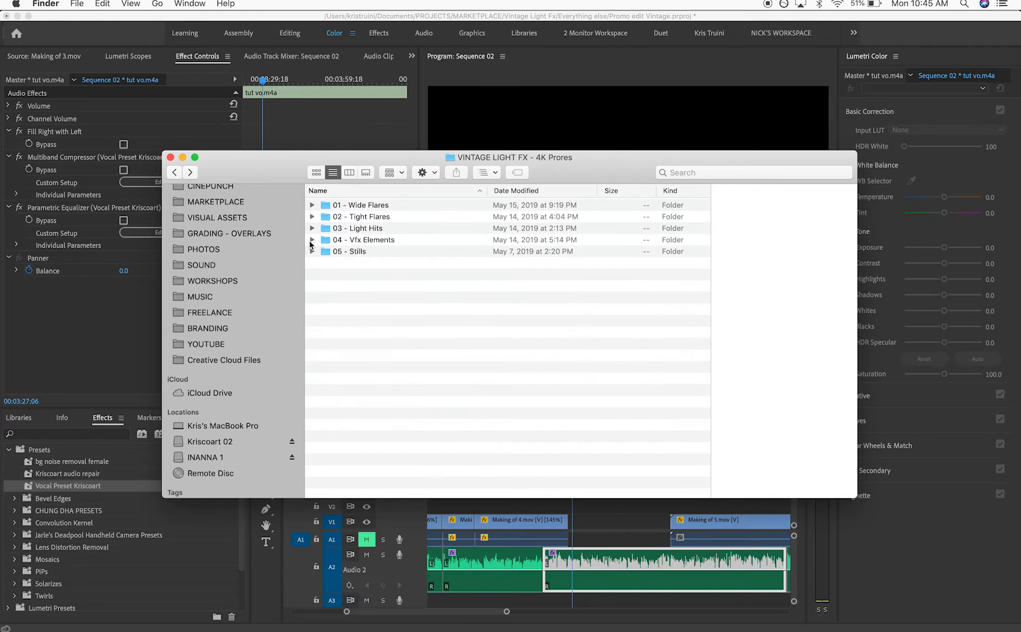
left_click(312, 229)
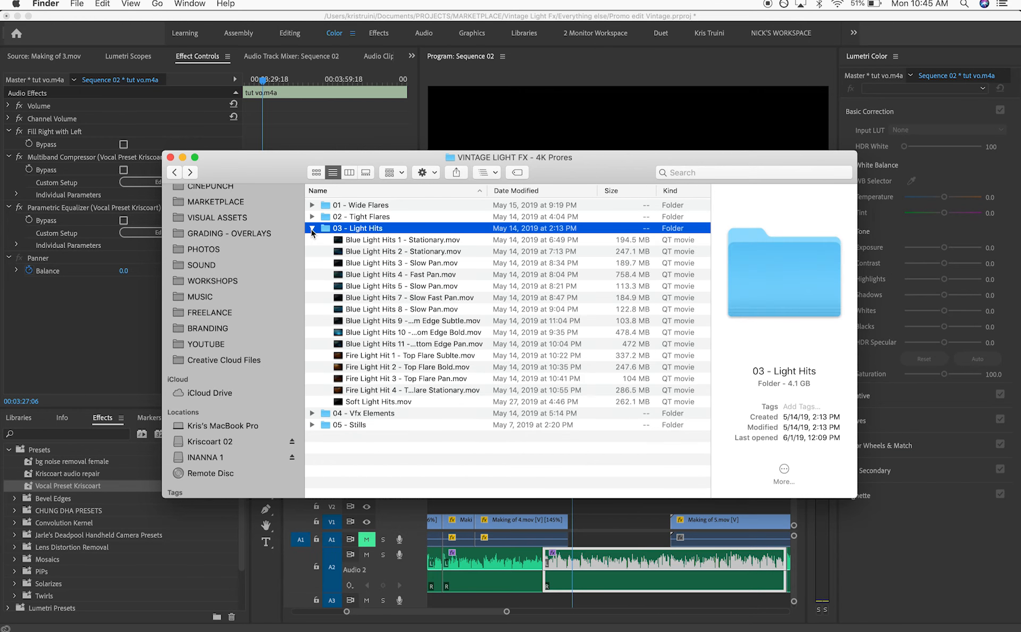
left_click(366, 345)
key("space")
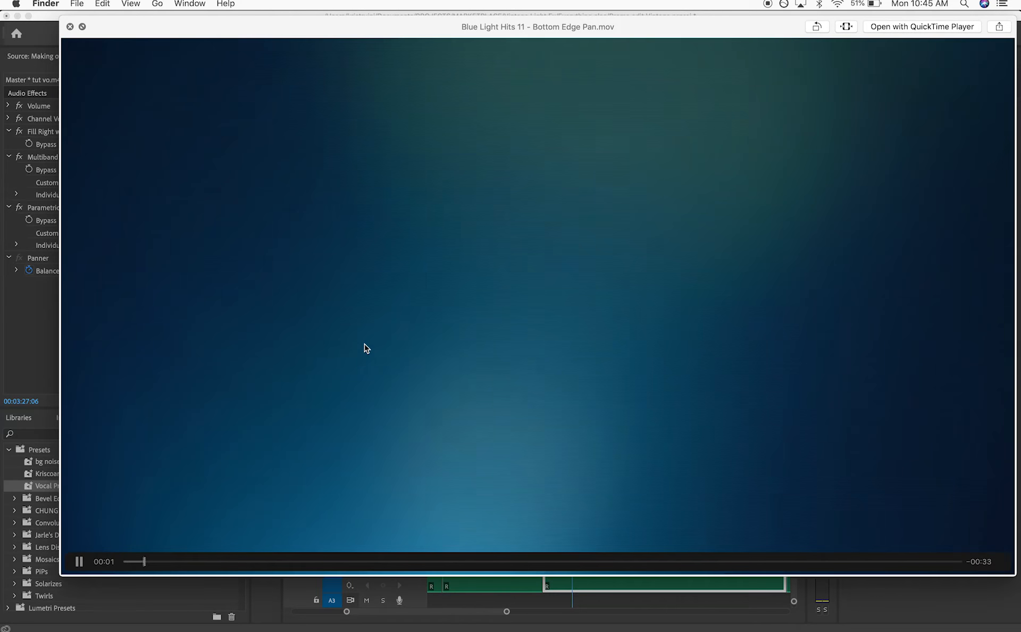
key("space")
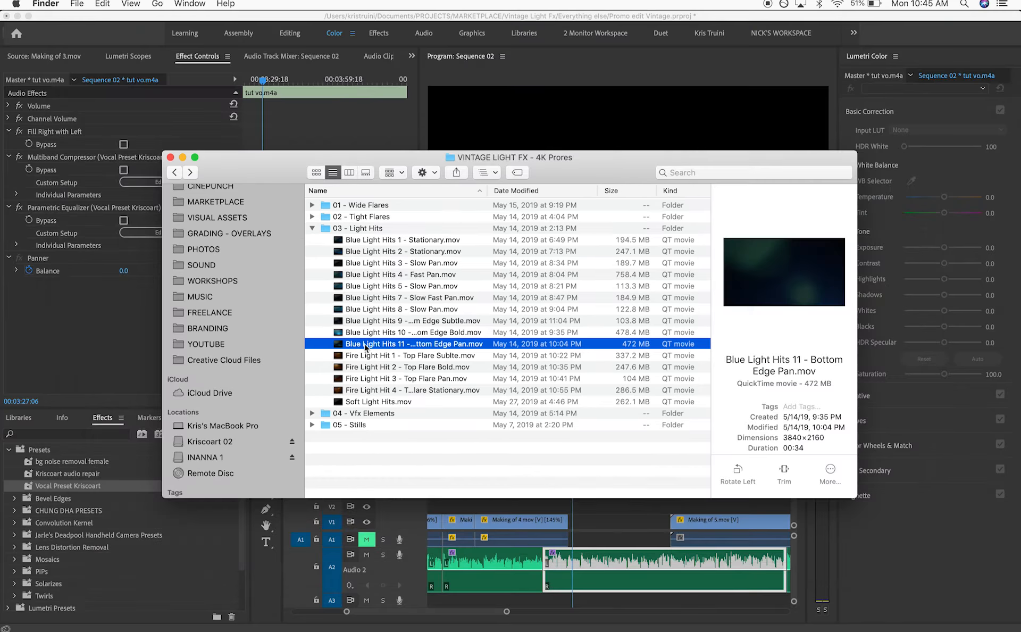
Preview the Close up Flare clips in the Tight Flares folder in Quick Look
left_click(312, 216)
left_click(355, 299)
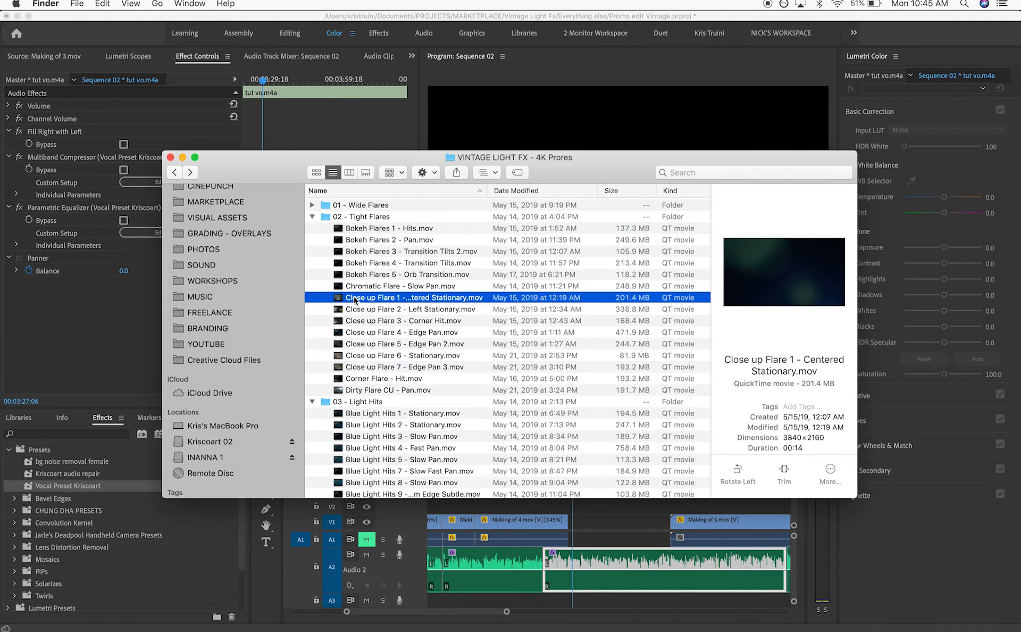
key("space")
key("Down")
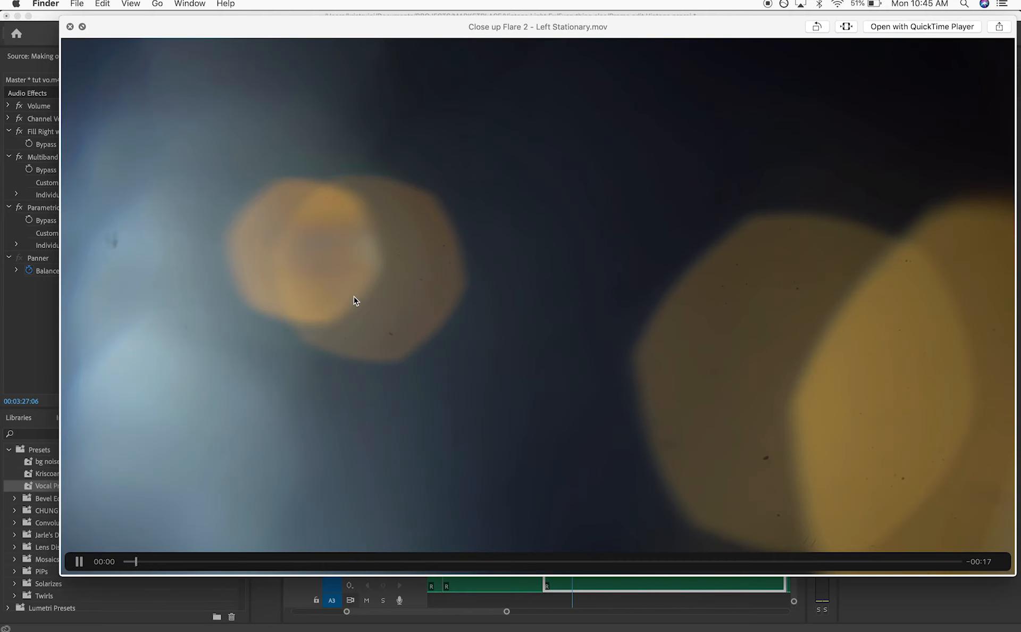
key("Down")
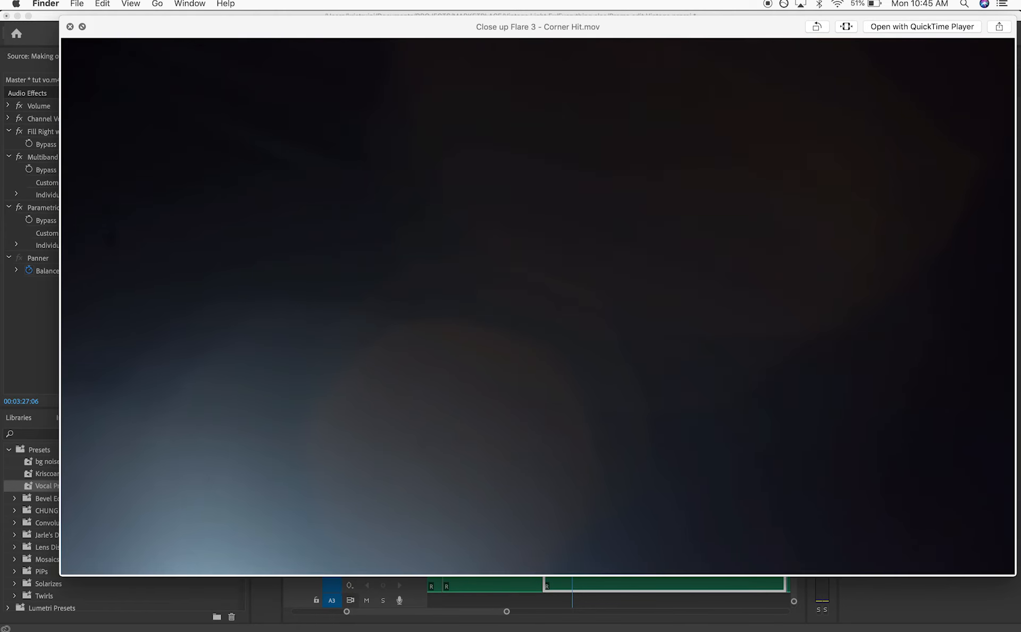
key("space")
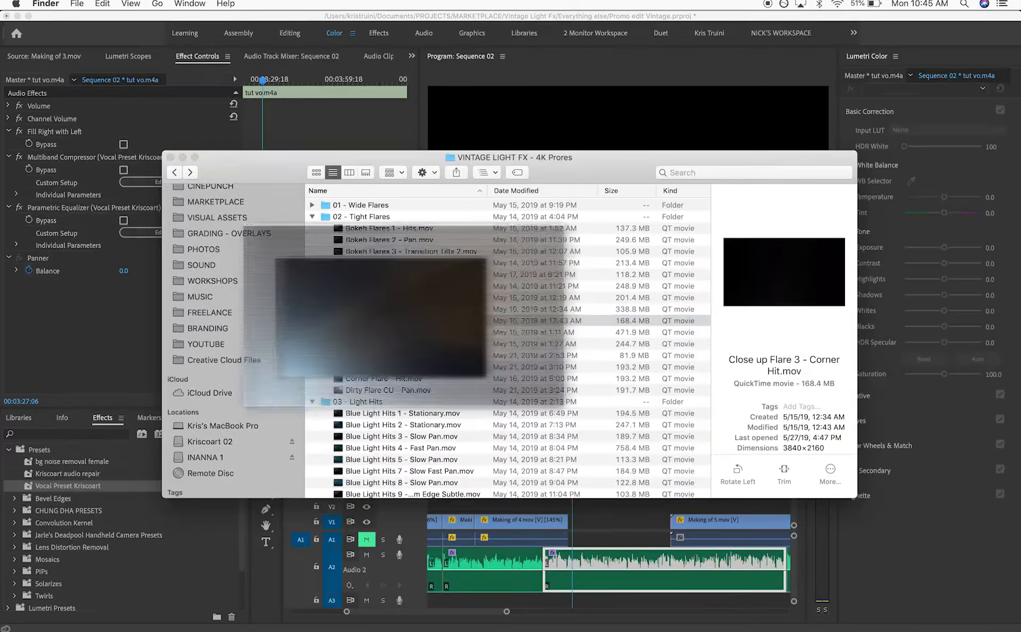
Browse the Wide Flares, Tight Flares and Light Hits folders of the flare pack
left_click(312, 205)
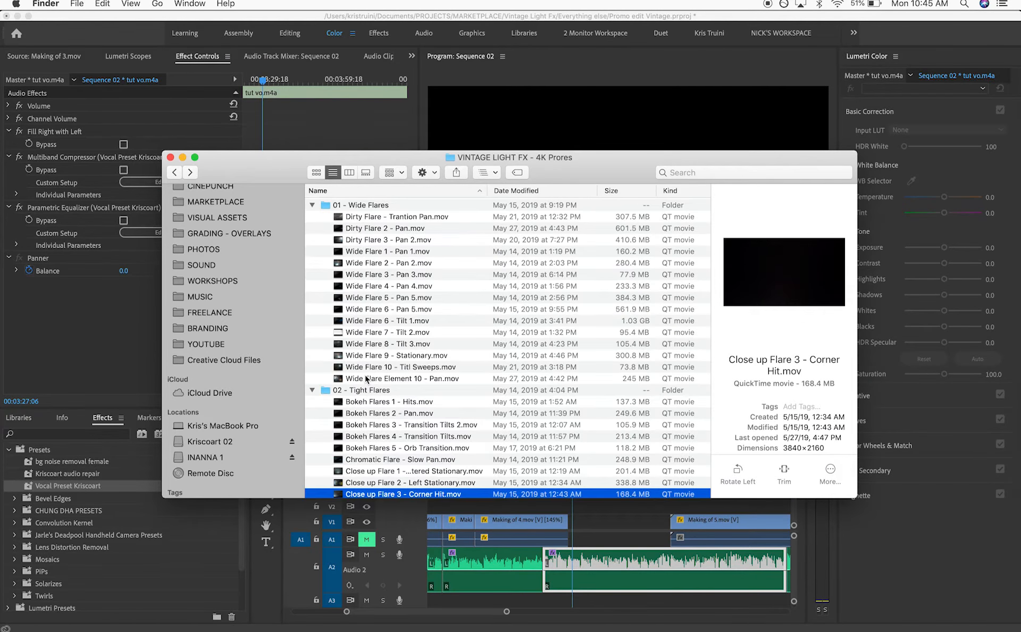
scroll(366, 378, "down", 10)
left_click(312, 480)
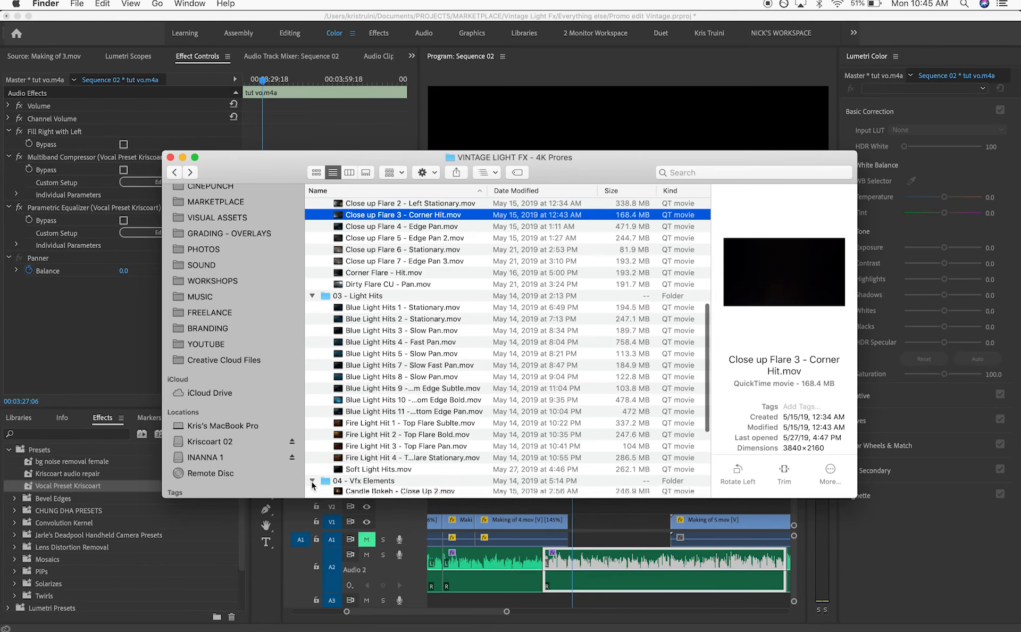
scroll(314, 484, "down", 8)
left_click(313, 492)
scroll(312, 495, "down", 10)
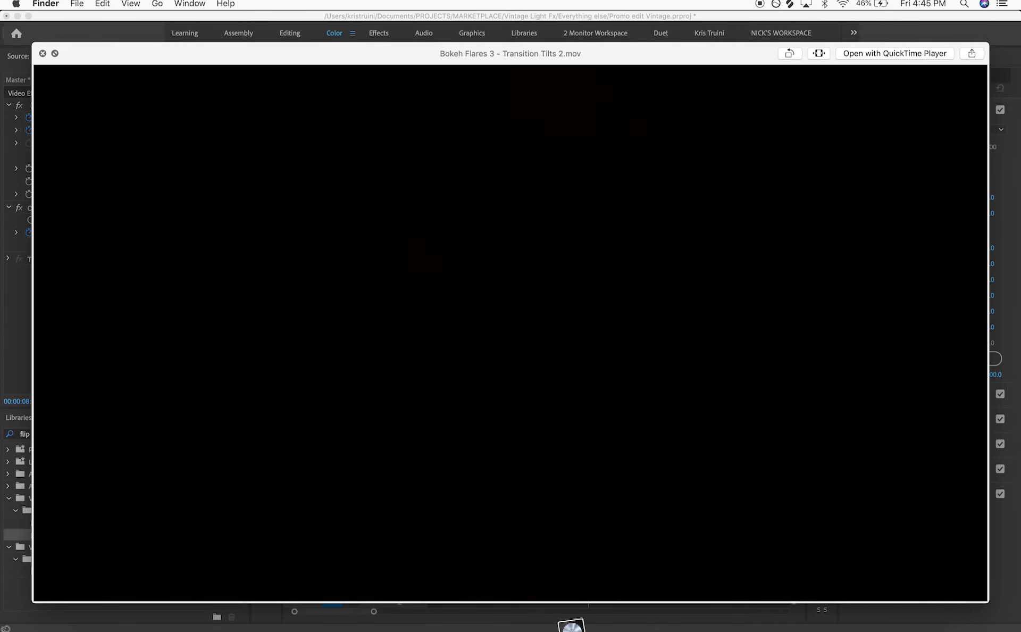
Import Bokeh Flares 3 - Transition Tilts 2.mov from the Finder into the project and open it
key("space")
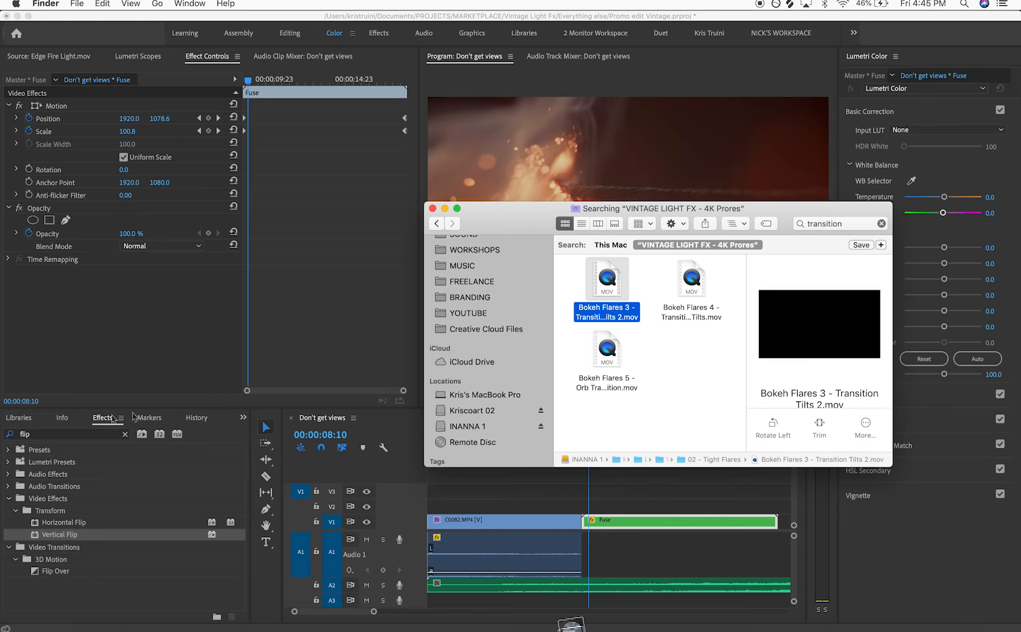
scroll(28, 417, "up", 4)
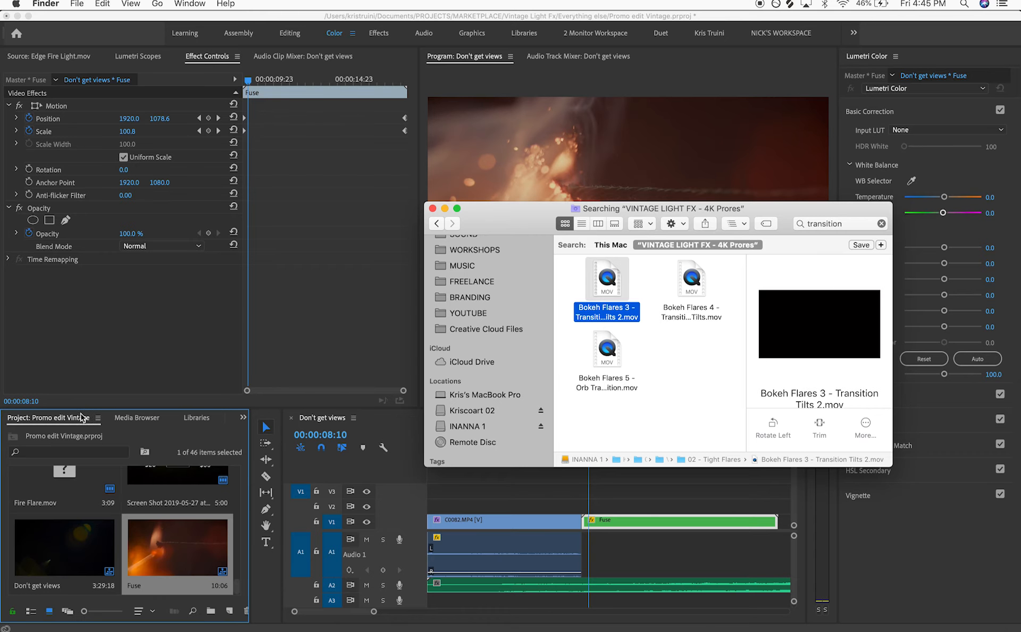
left_click_drag(599, 306, 140, 556)
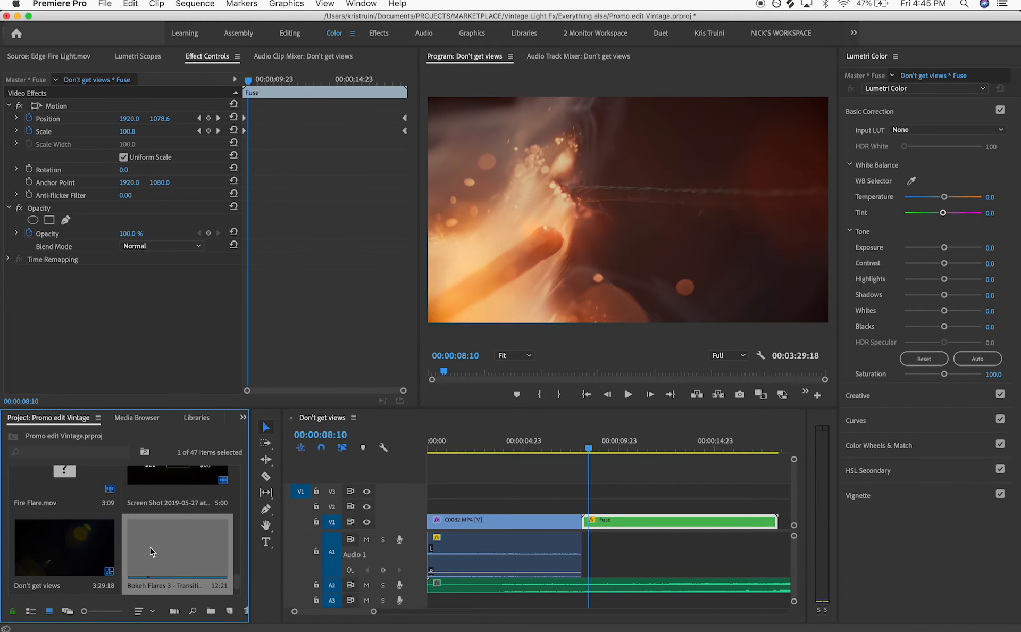
double_click(159, 550)
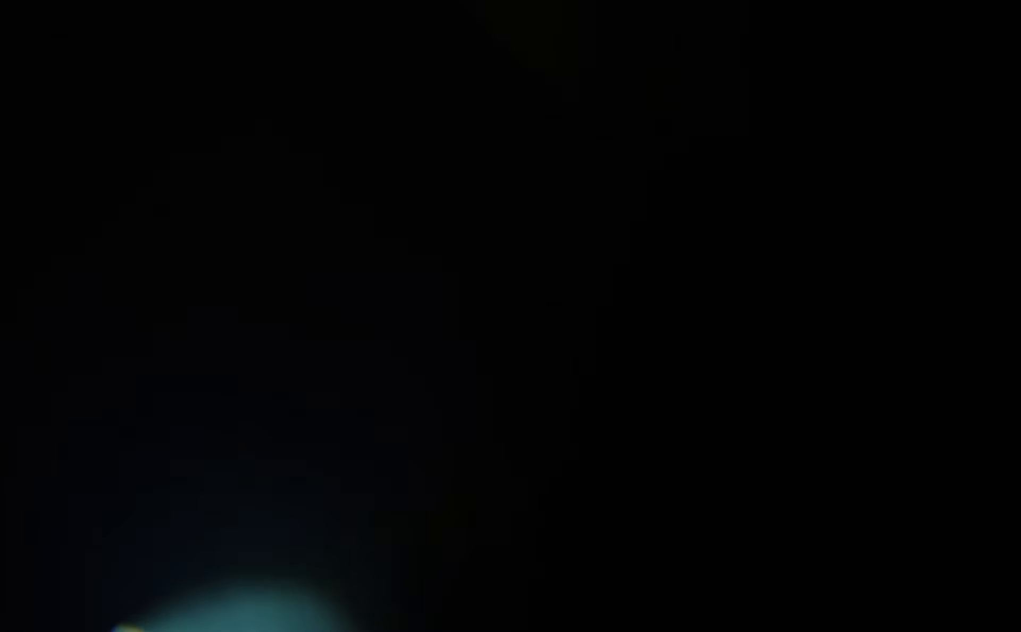